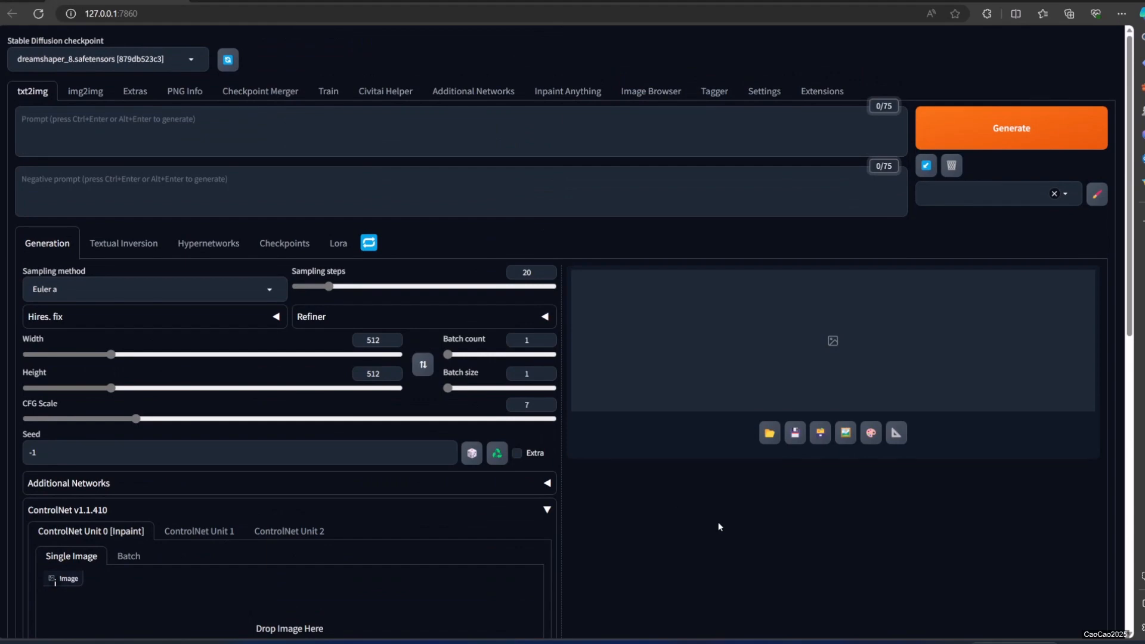
Set the output image height to 768 for the txt2img generation.
scroll(718, 521, down, 5)
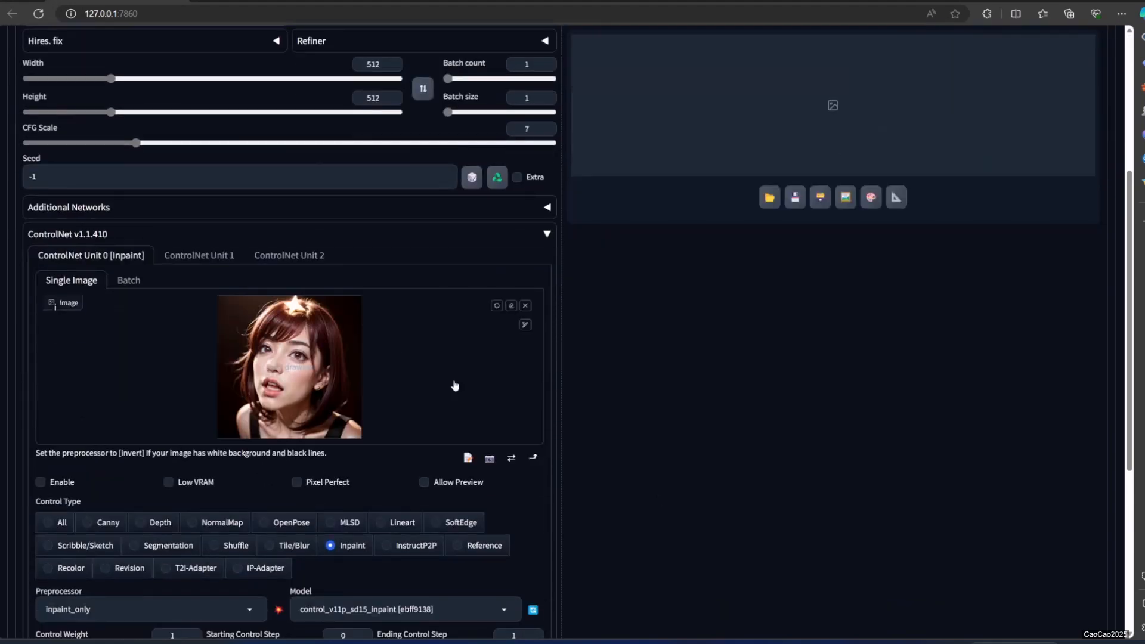
scroll(285, 426, up, 2)
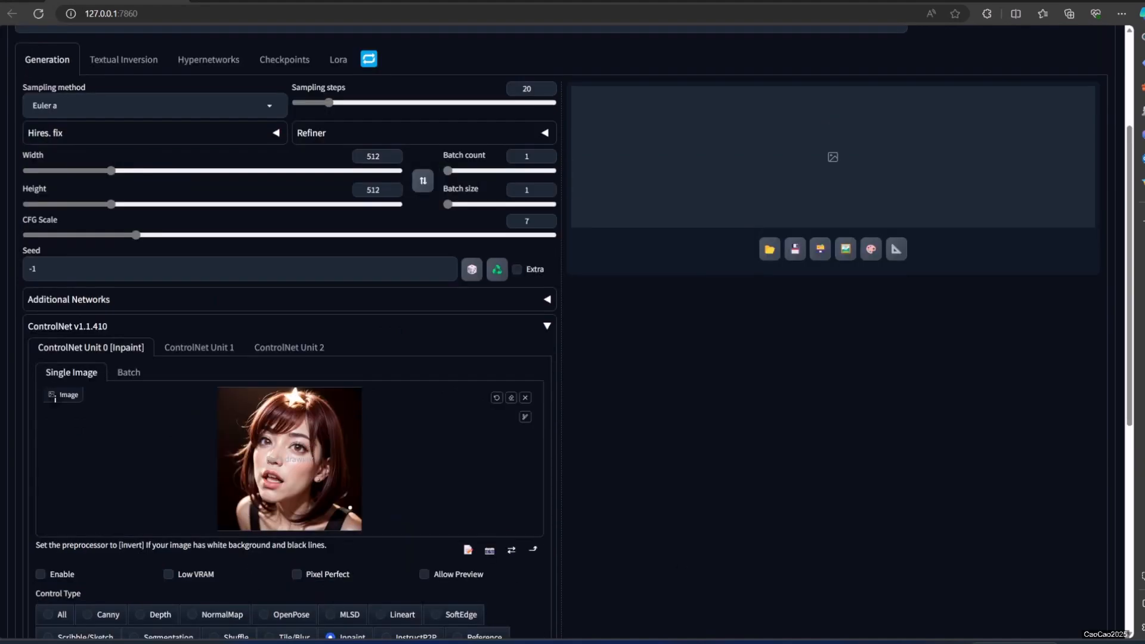
double_click(373, 191)
text(7)
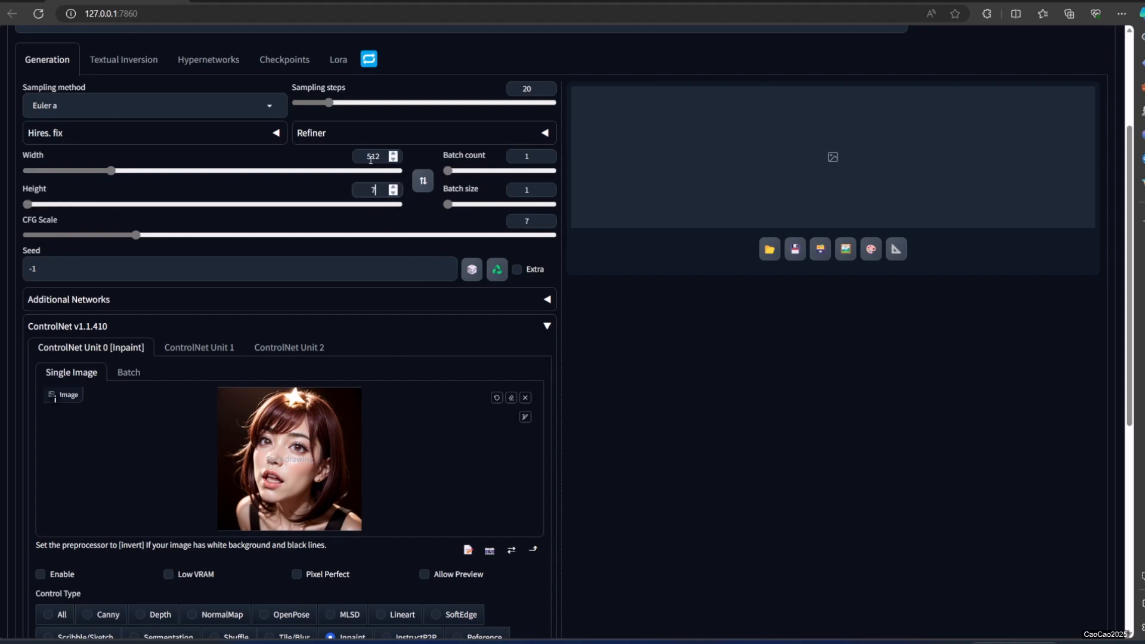
text(68)
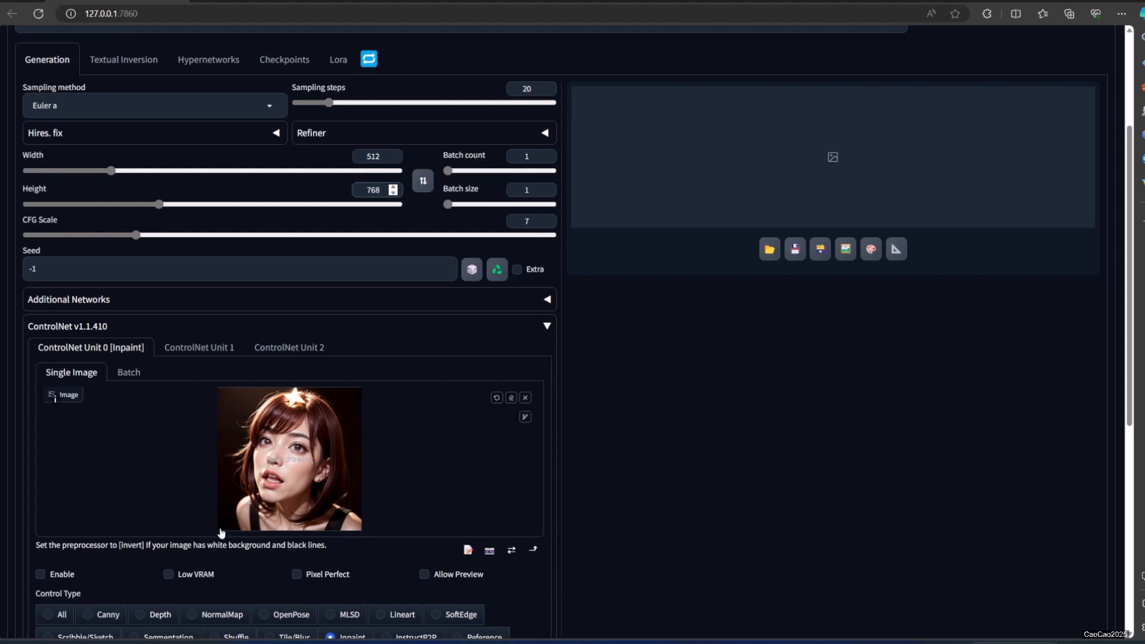
Enable ControlNet Unit 0 with the Pixel Perfect option.
scroll(220, 533, down, 2)
click(40, 483)
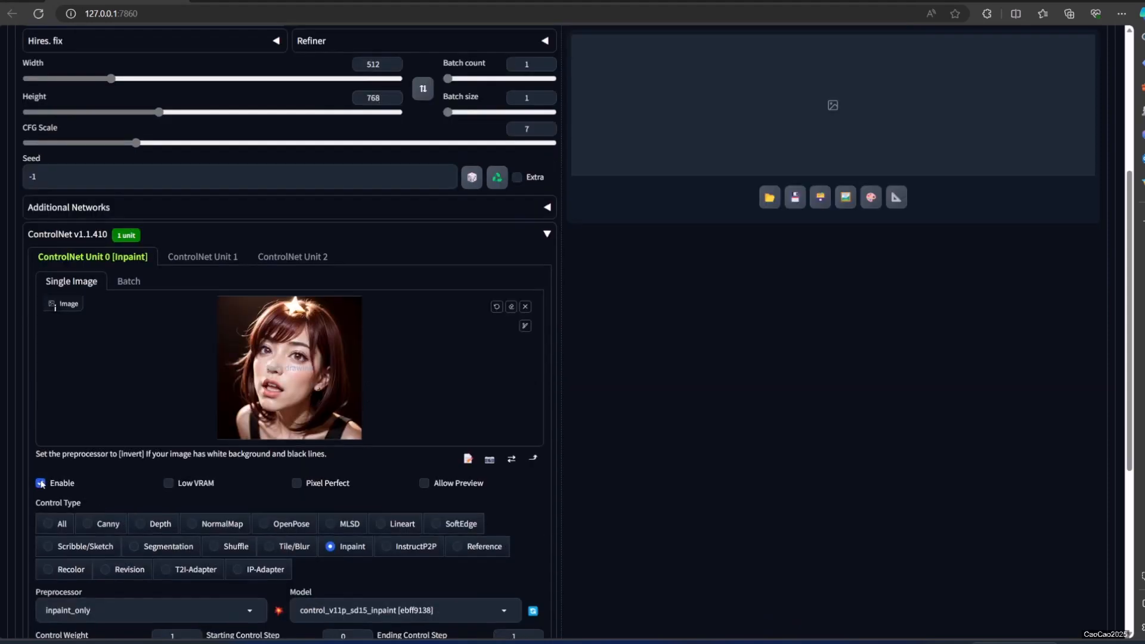
click(315, 482)
scroll(583, 491, up, 5)
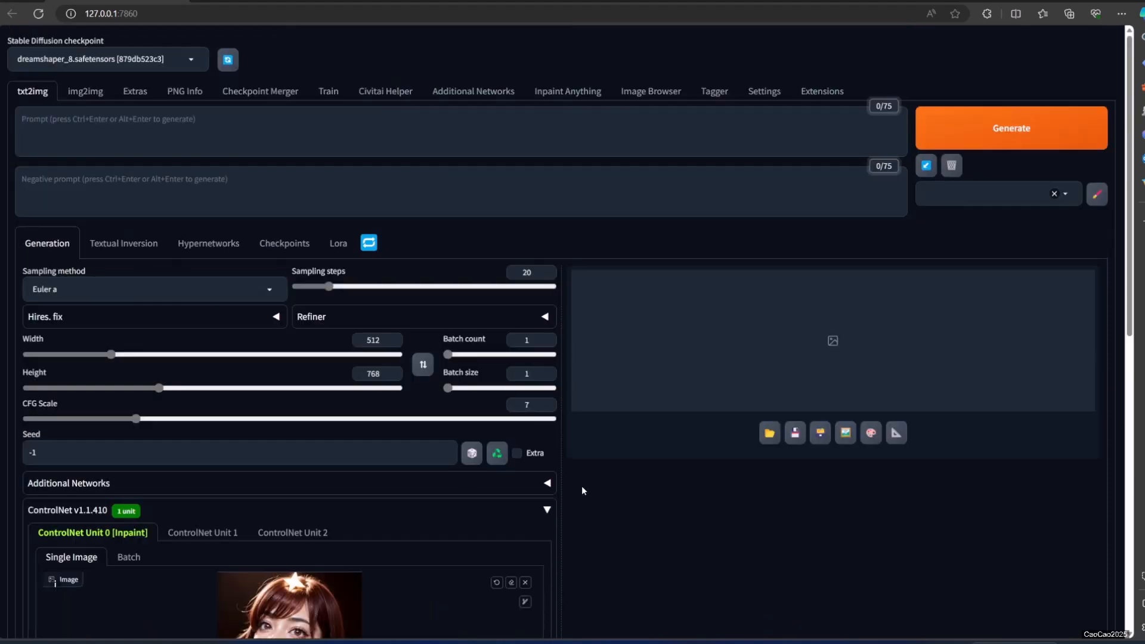
Generate the outpainted portrait with the DPM++ SDE Karras sampling method and view the result enlarged.
scroll(510, 510, down, 2)
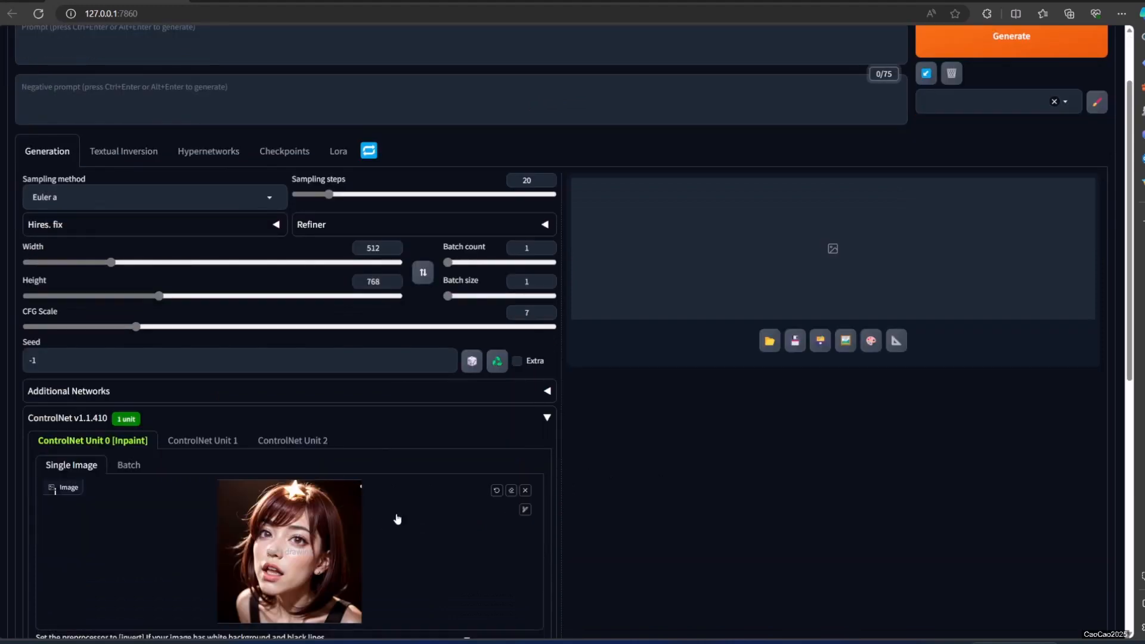
scroll(400, 516, up, 2)
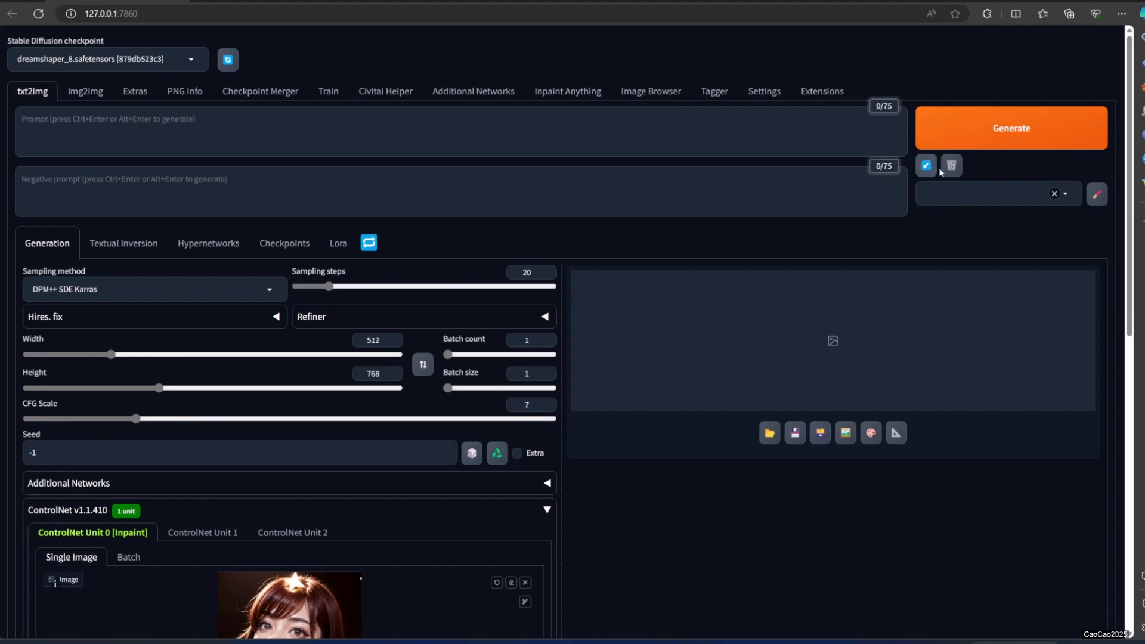
click(970, 132)
scroll(800, 385, down, 2)
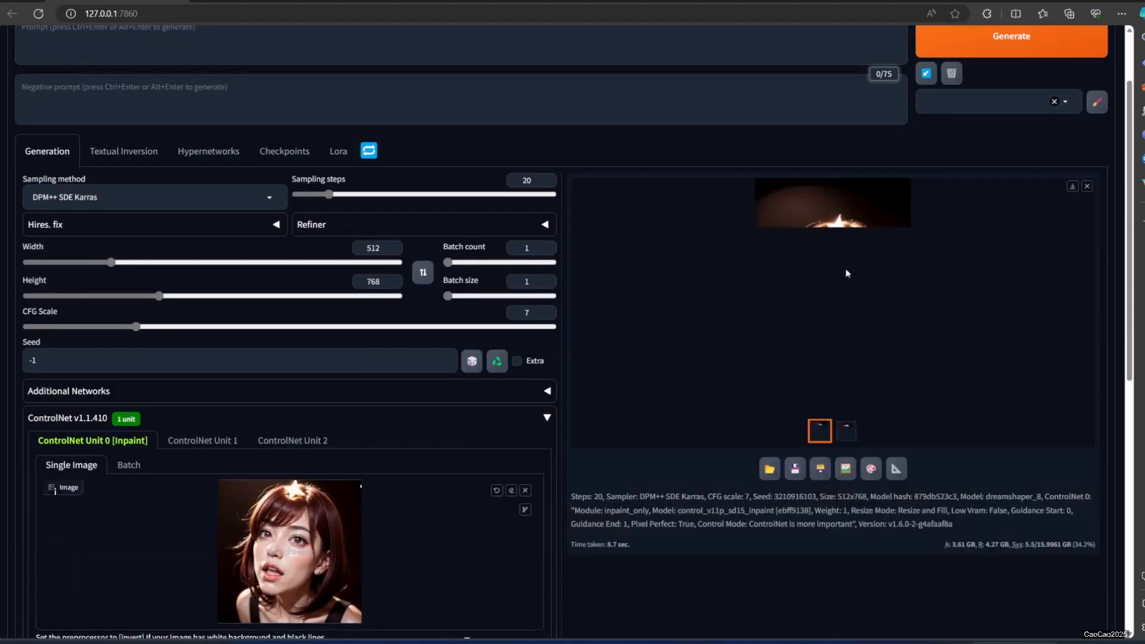
click(850, 264)
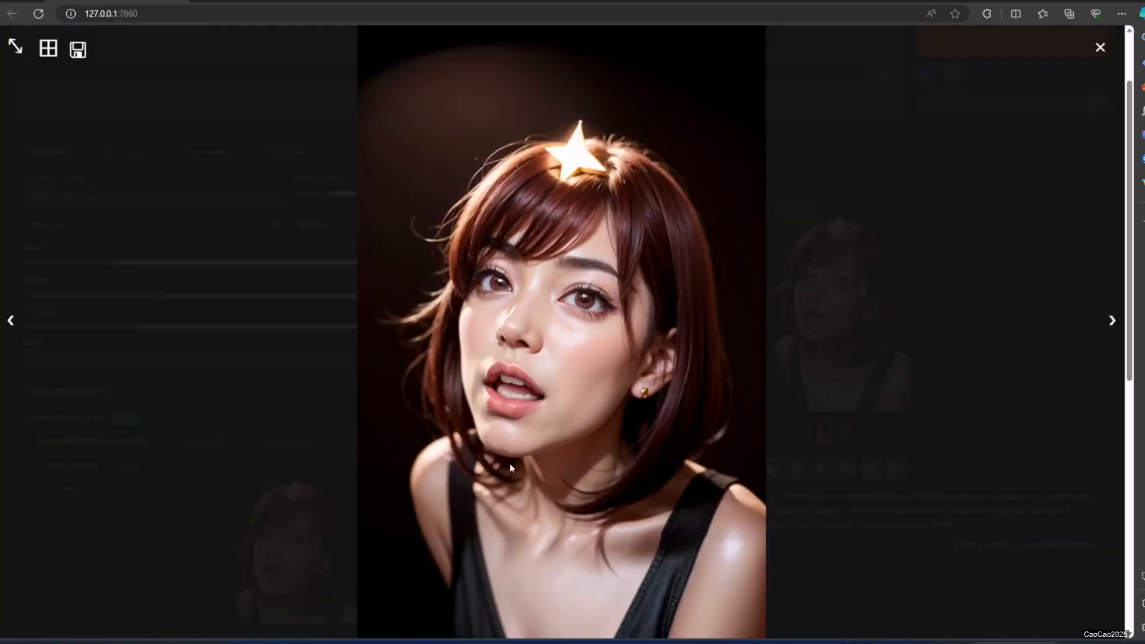
click(1011, 268)
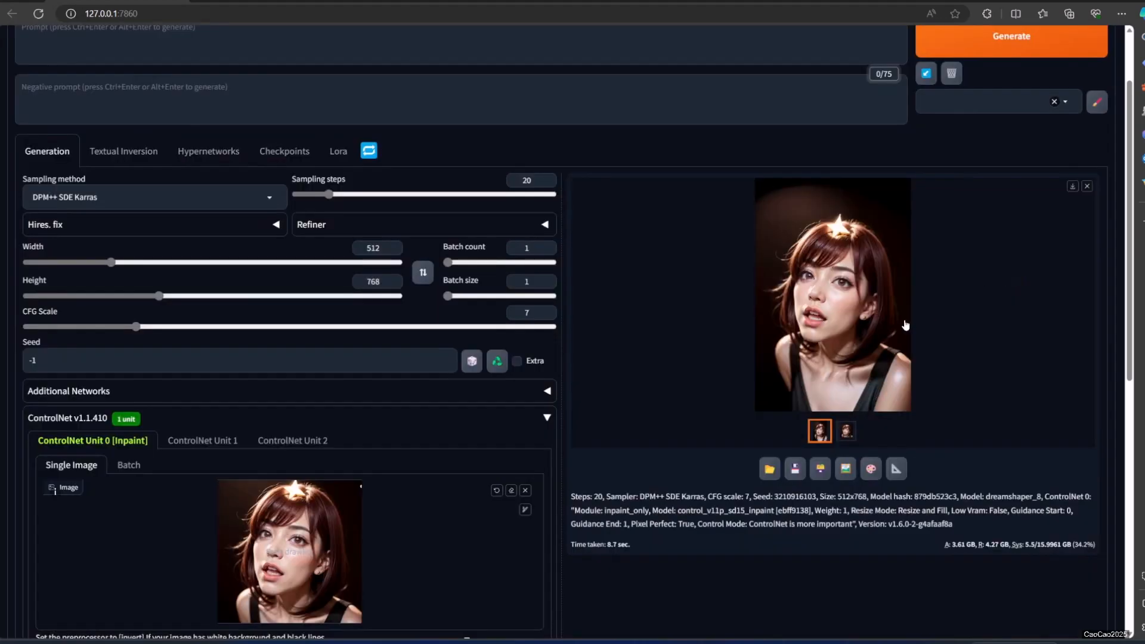
Replace the ControlNet Unit 0 source image with the newly generated tall portrait.
click(526, 490)
scroll(622, 433, down, 4)
drag(793, 143, 352, 372)
scroll(358, 374, up, 6)
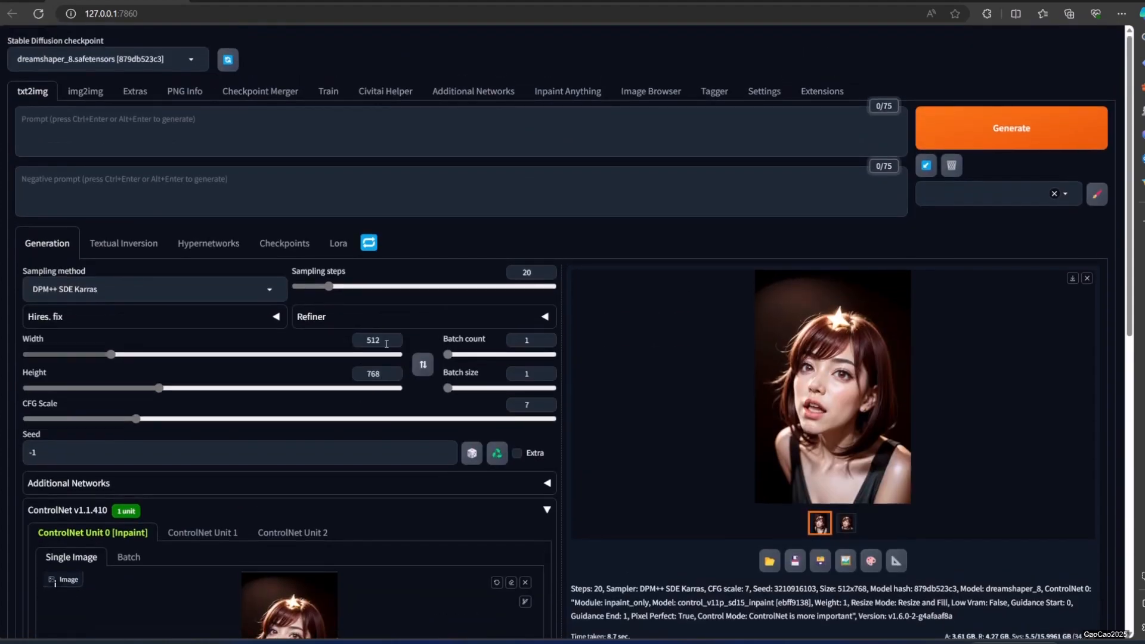
Set the output width to 768 and generate the horizontally extended portrait.
double_click(374, 341)
text(768)
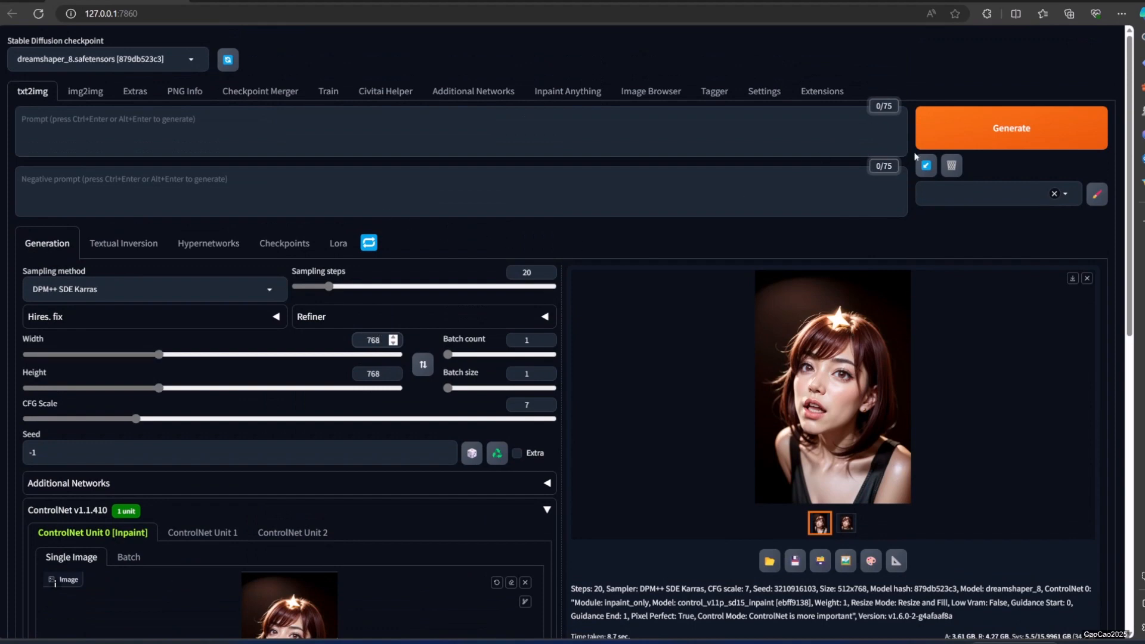
click(944, 142)
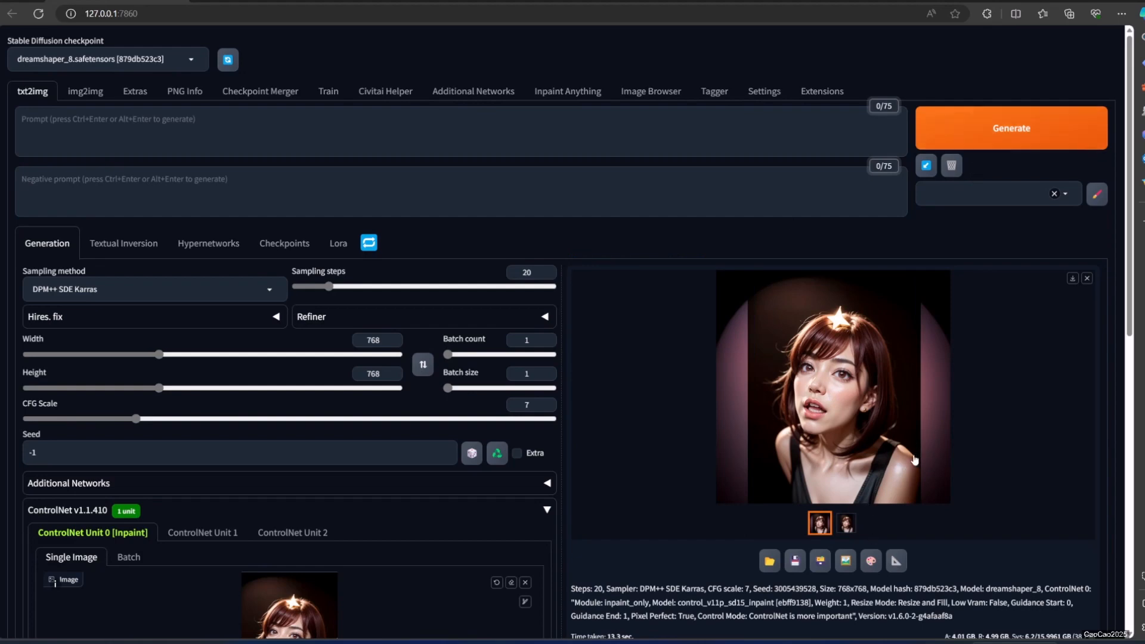
Generate the square portrait again and compare it with the ControlNet source image.
click(1014, 137)
scroll(350, 384, down, 5)
scroll(472, 374, up, 2)
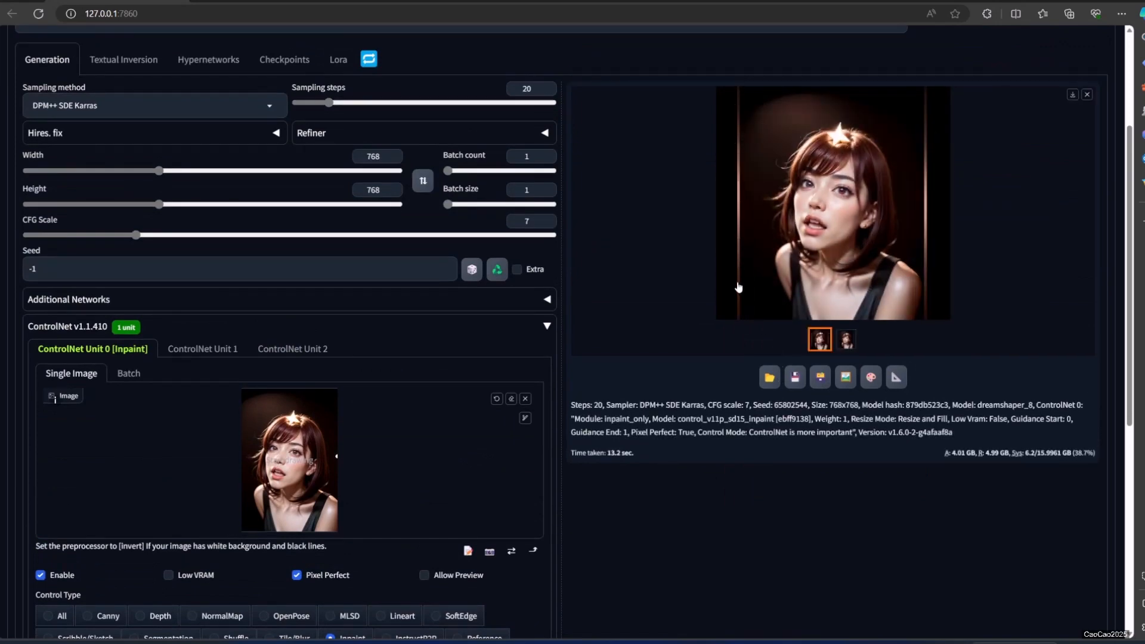
Enter FRAME as the negative prompt and regenerate the square portrait.
scroll(172, 105, up, 3)
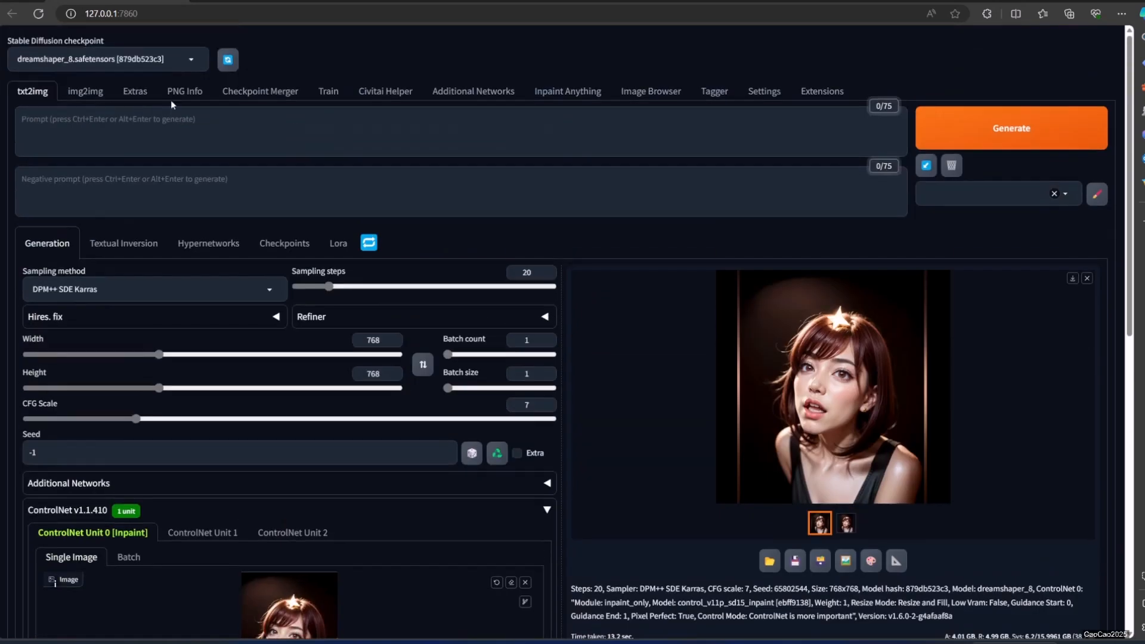
click(161, 186)
text(FRAME)
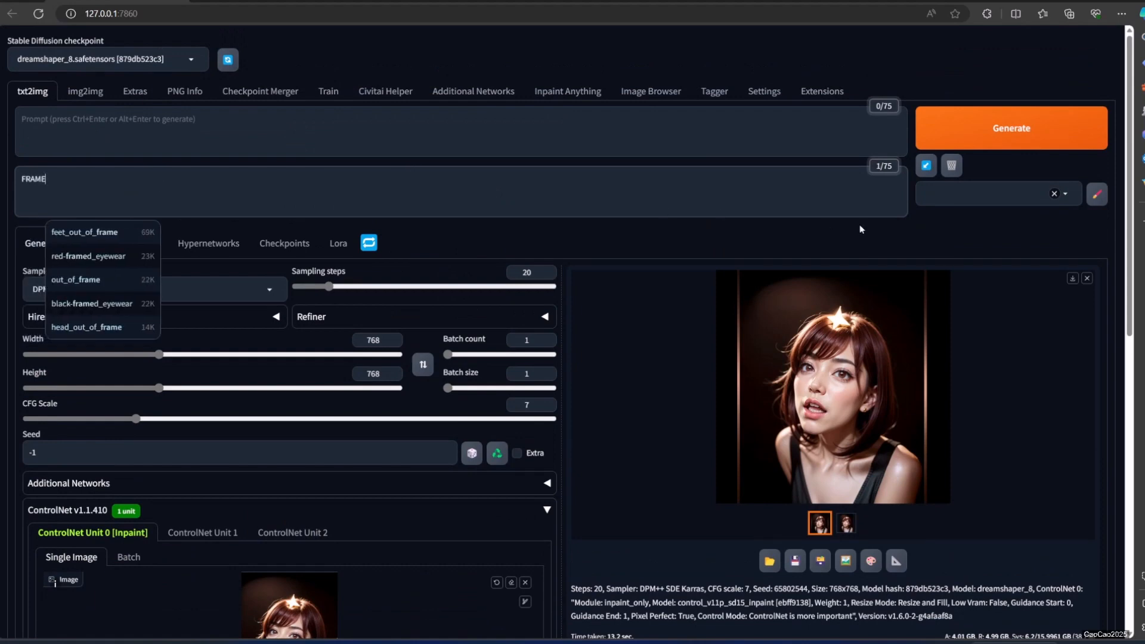
click(951, 138)
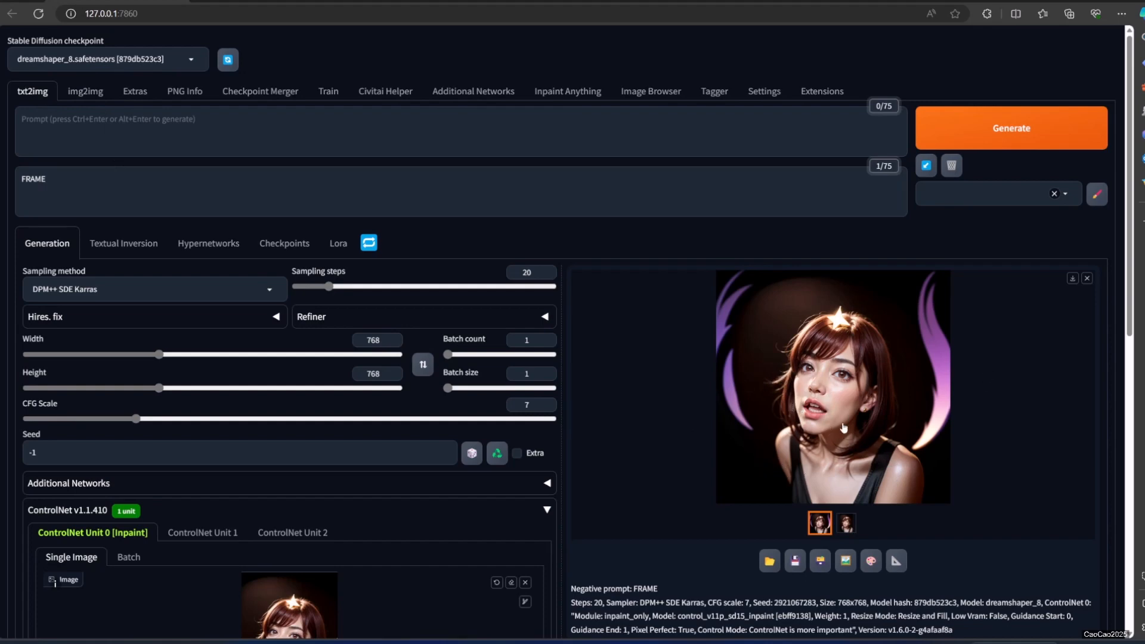
Load the photo of the crouching red-haired woman as the ControlNet source image and set the output width to 512.
scroll(843, 427, down, 3)
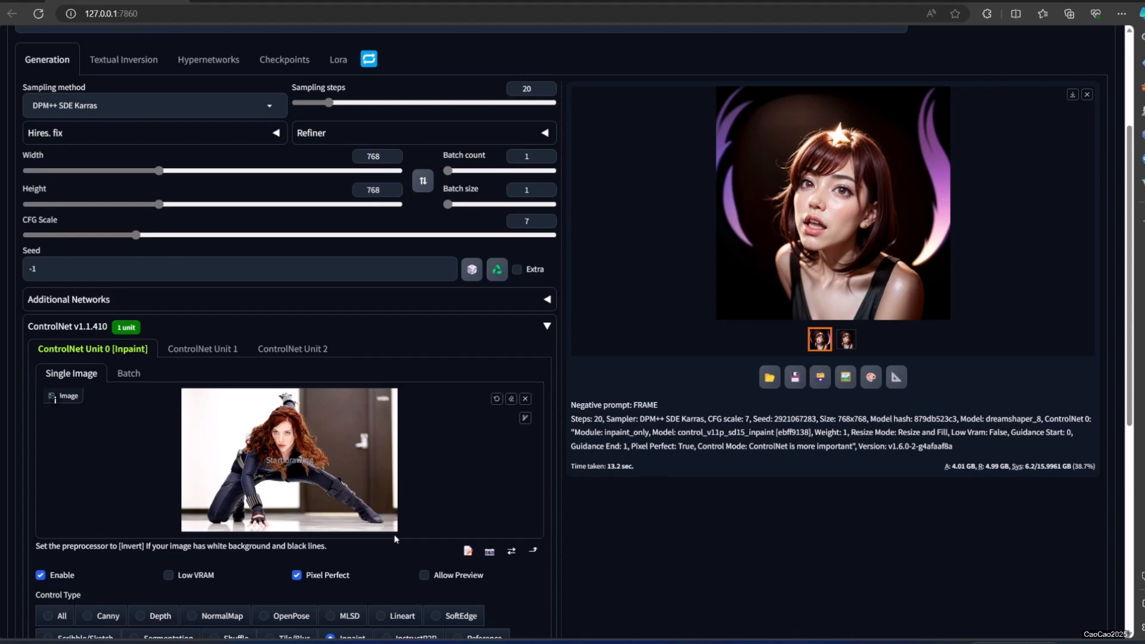
double_click(374, 156)
text(512)
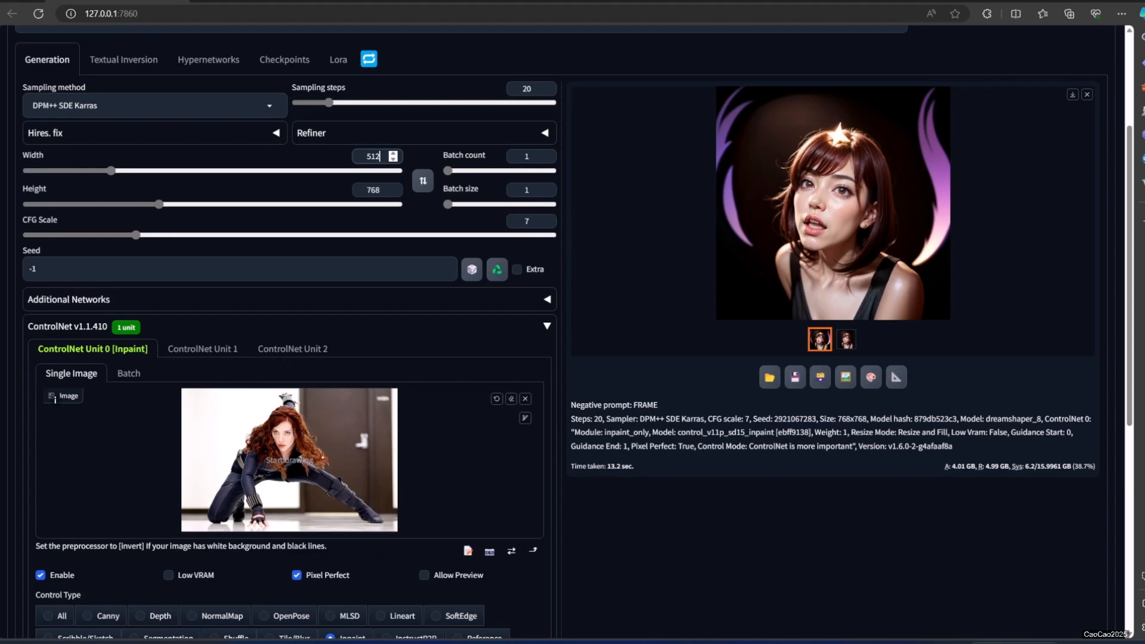
Check the ControlNet inpaint settings, clear the negative prompt and generate the extended crouching-woman photo.
scroll(327, 458, down, 3)
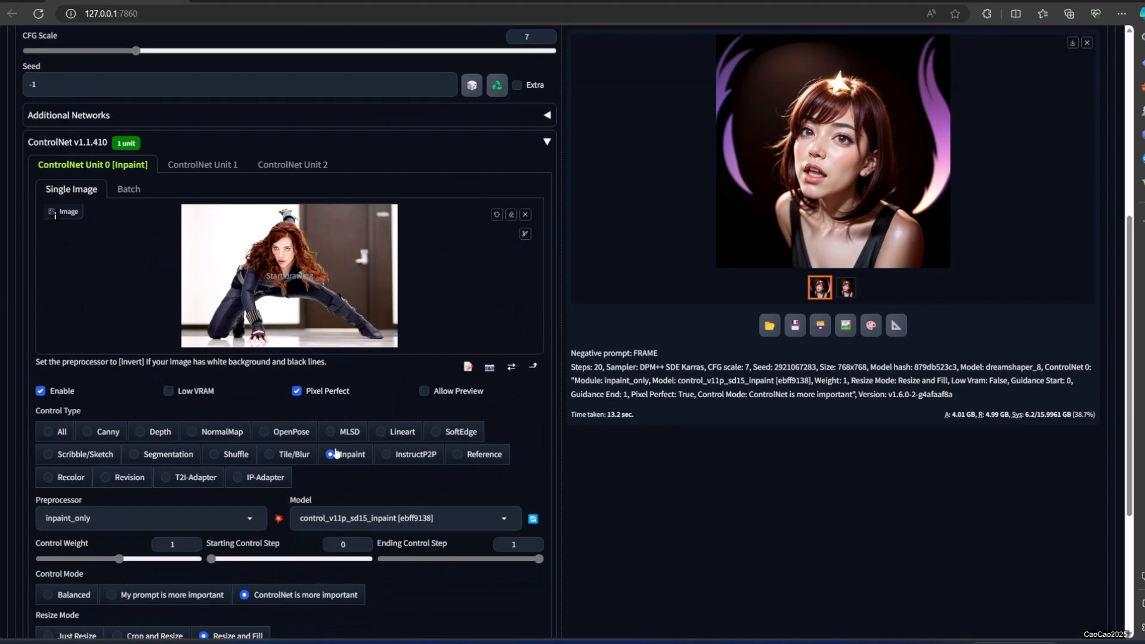
scroll(134, 516, down, 2)
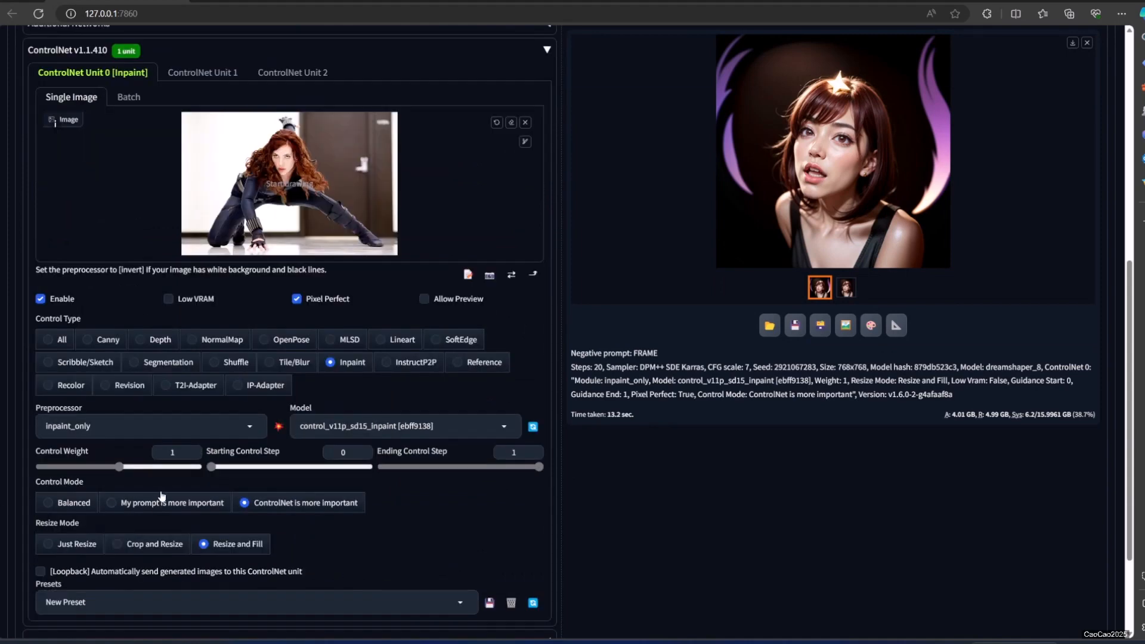
scroll(187, 479, down, 3)
scroll(338, 337, up, 14)
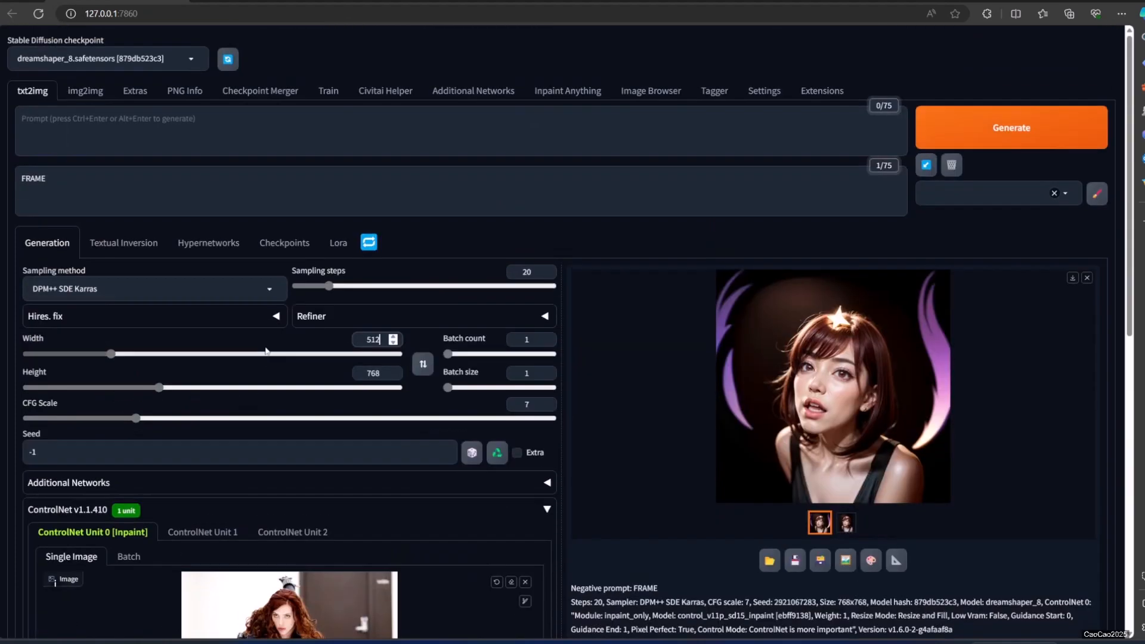
key(BackSpace)
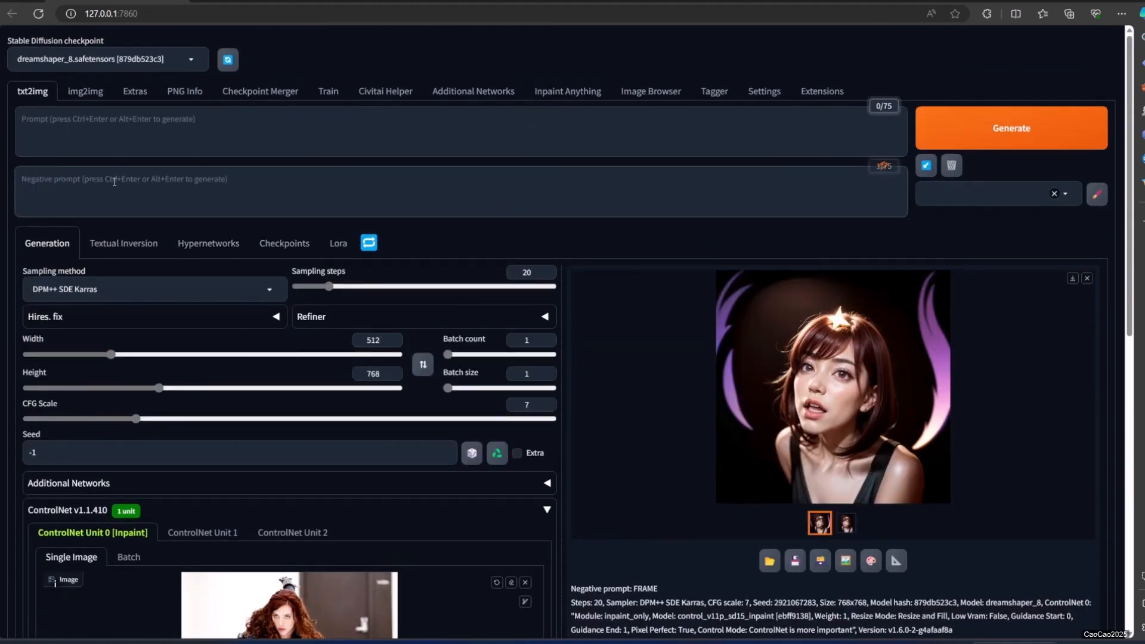
click(981, 125)
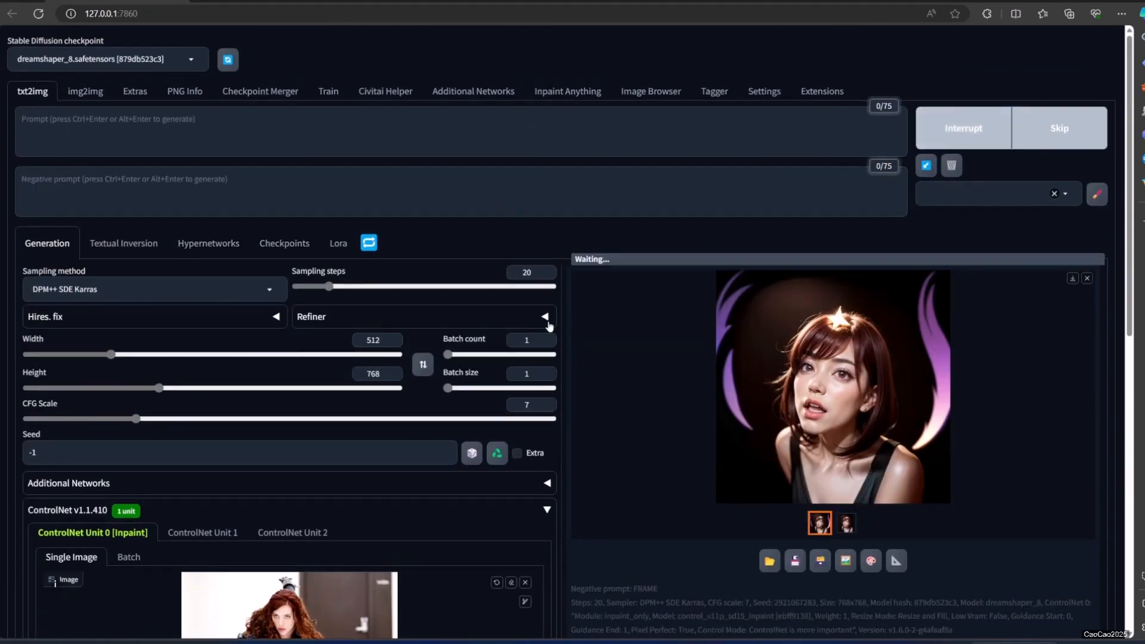
View the generated crouching-woman image enlarged and examine its extended ceiling and floor areas.
scroll(545, 325, down, 2)
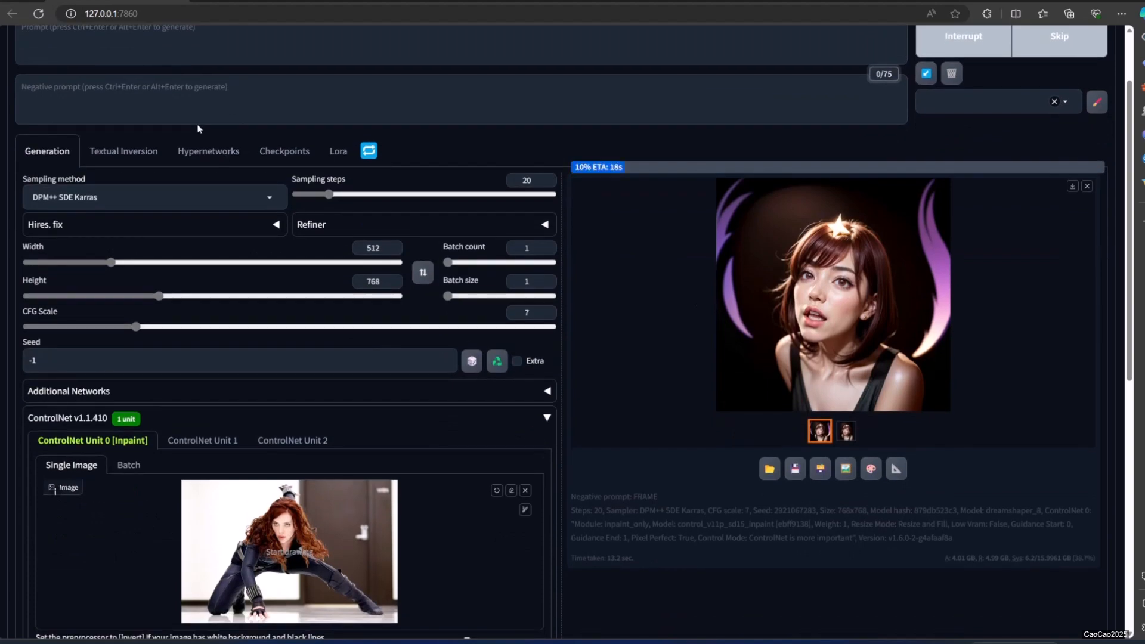
scroll(137, 167, up, 2)
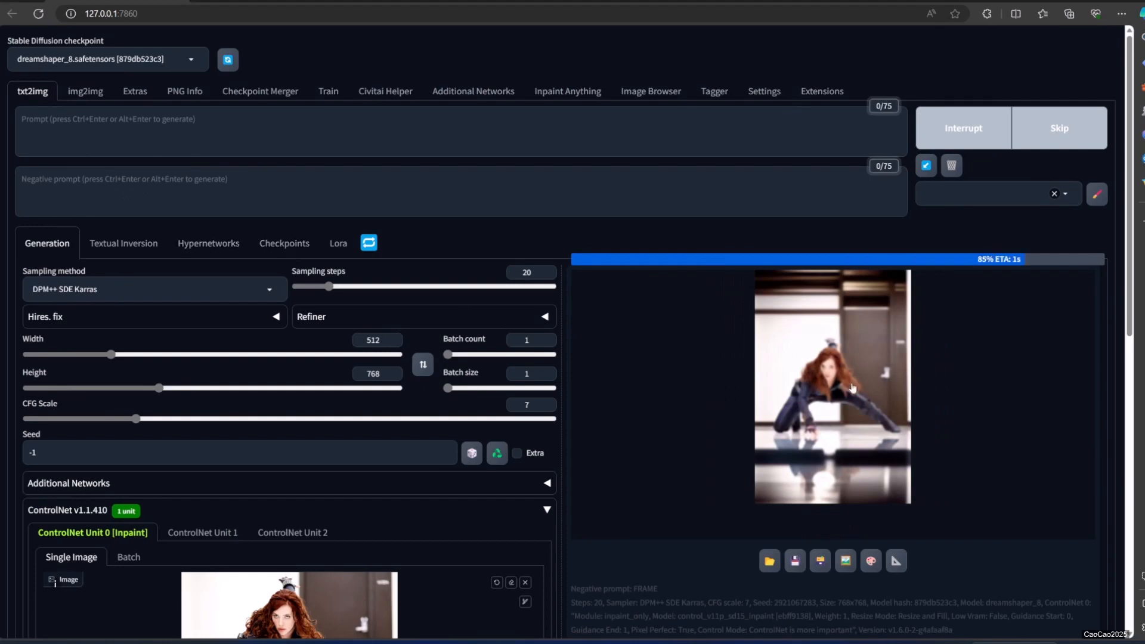
click(844, 406)
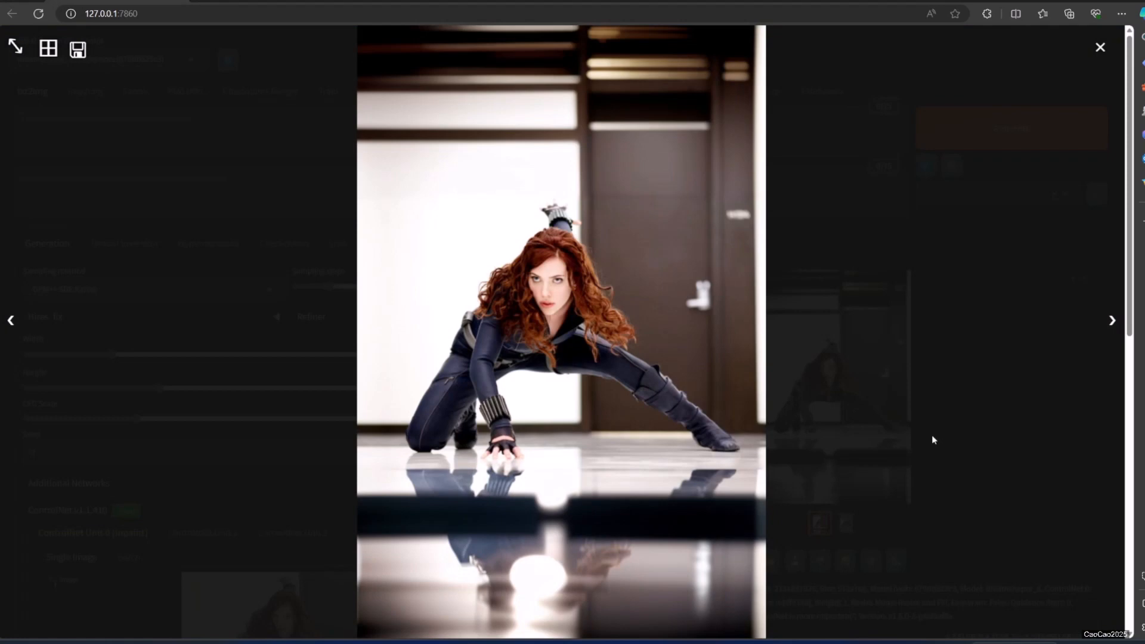
click(956, 368)
Generate the image with the prompt "masterpiece, high quality," and the negative prompt "low quality, worst quality,".
click(106, 139)
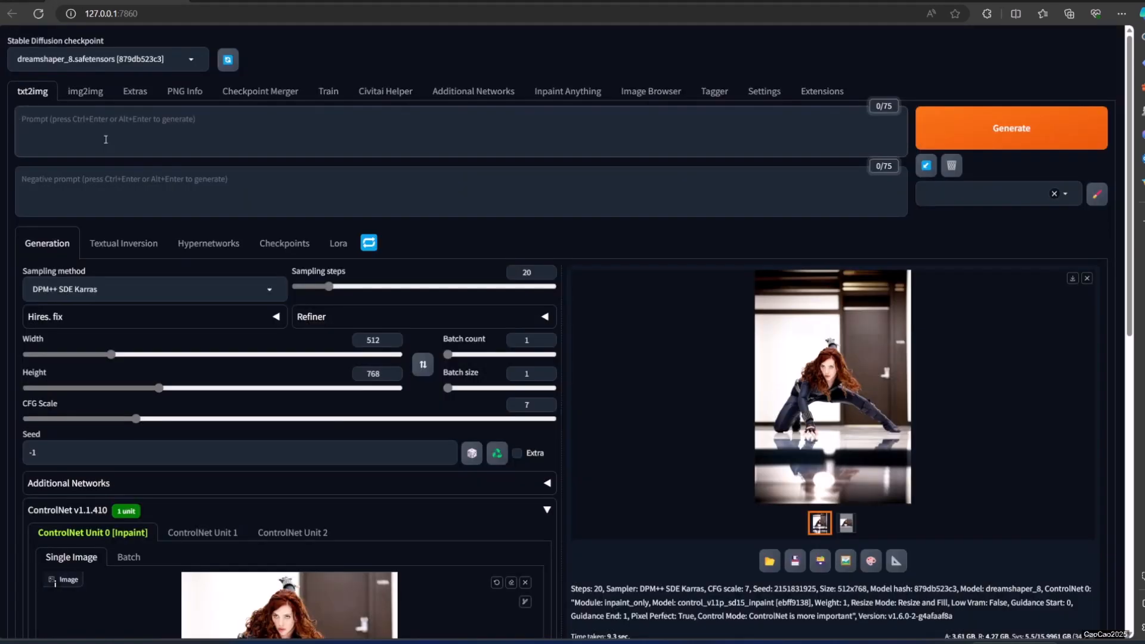
text(masterpiece, )
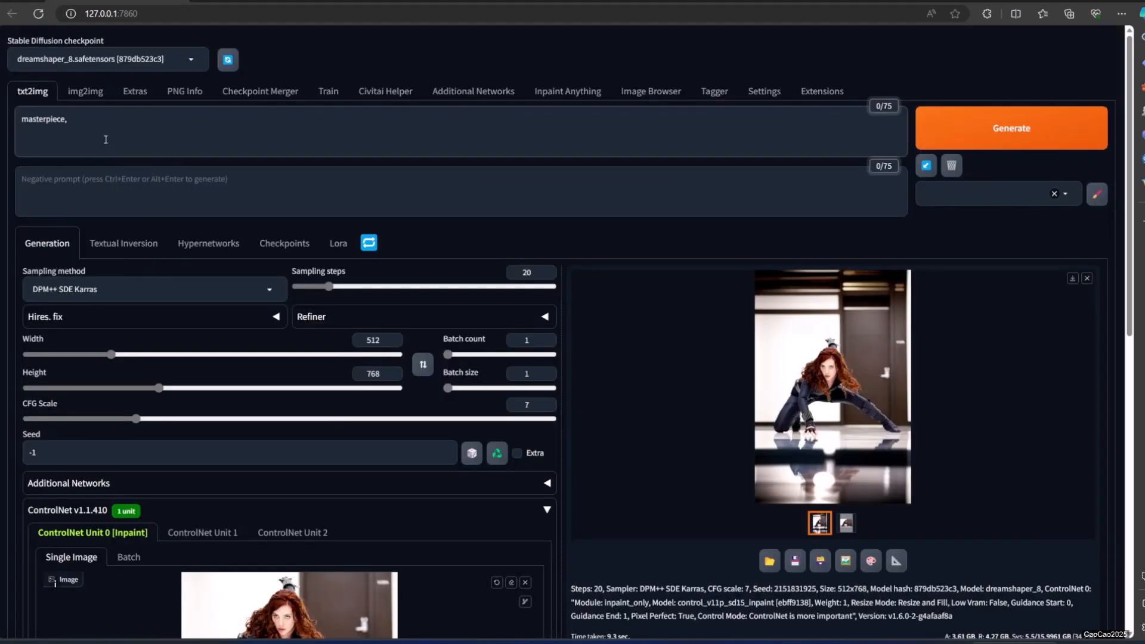
text(high quality,)
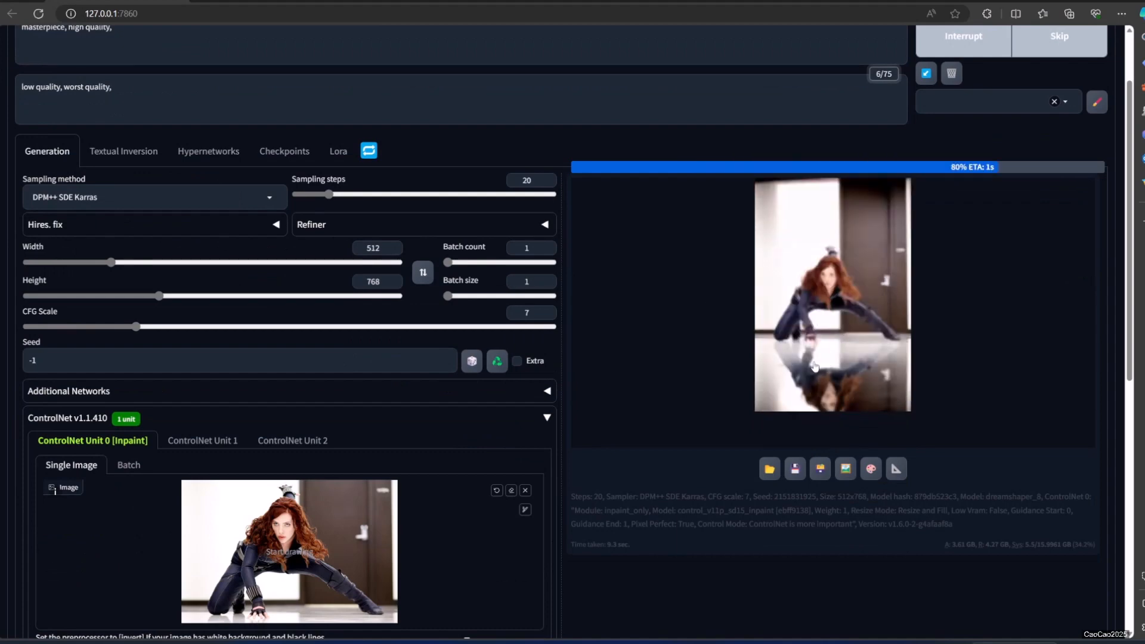
View the new image enlarged and examine the floor reflection beneath the crouching woman.
click(859, 357)
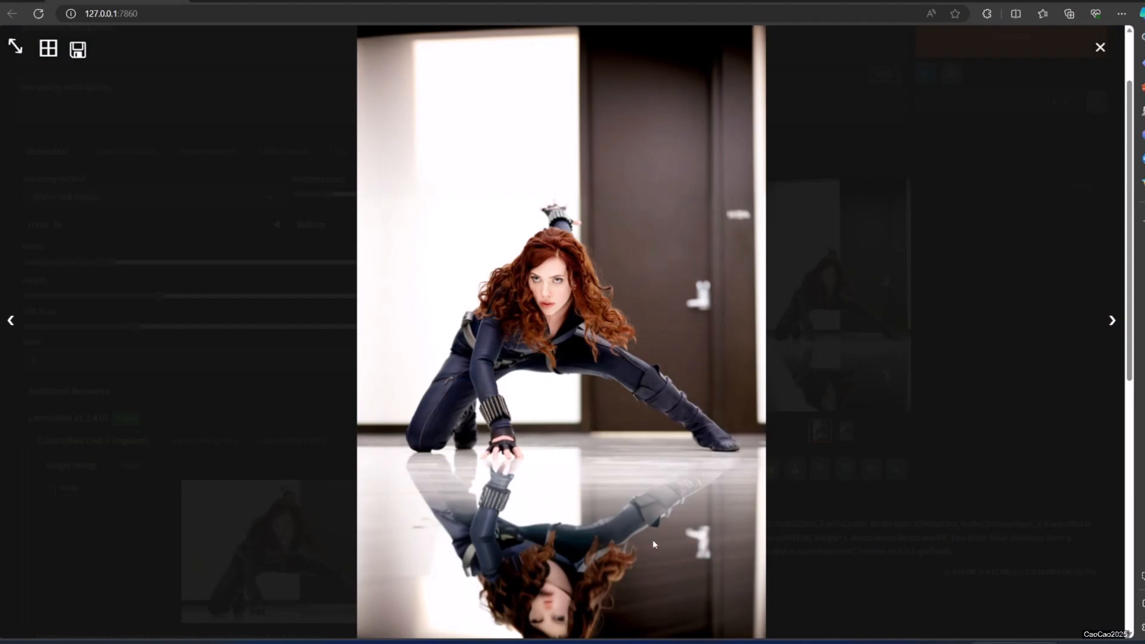
scroll(905, 430, up, 2)
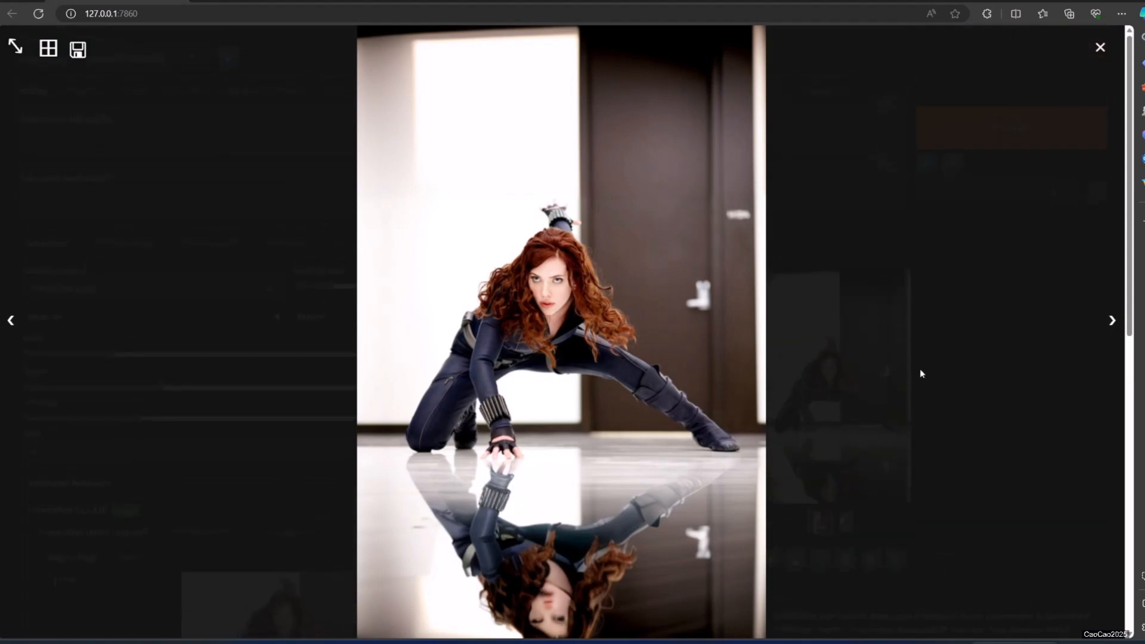
click(971, 286)
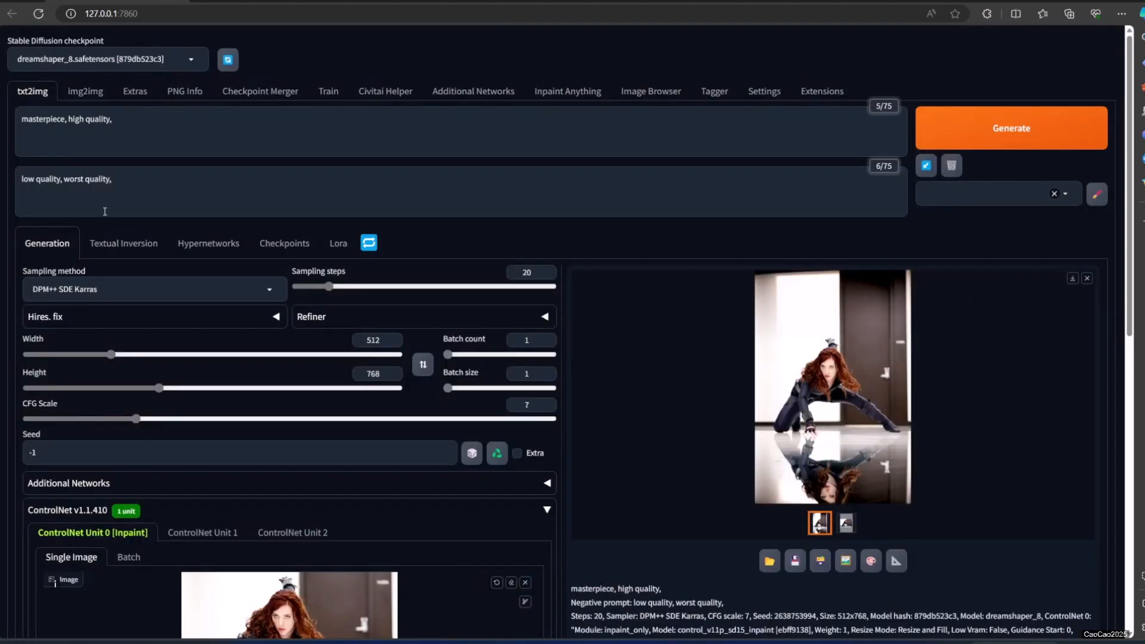
Generate another version of the crouching-woman image with an extended prompt and view it enlarged.
click(834, 414)
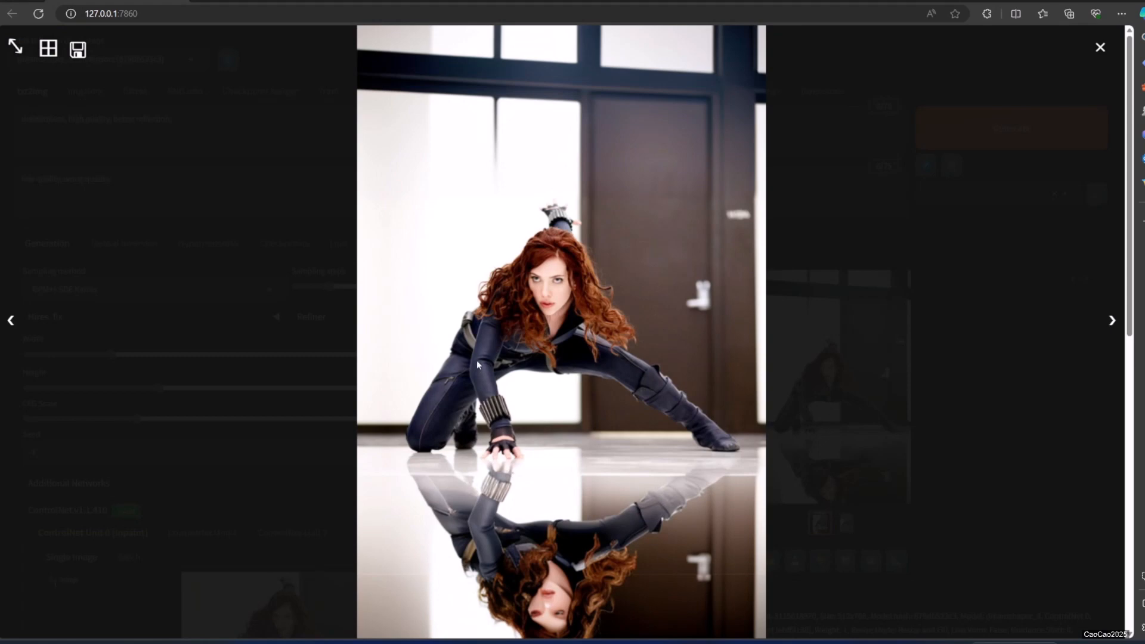
Close the enlarged view and replace the ControlNet input image with the latest generated crouching-woman image.
click(507, 344)
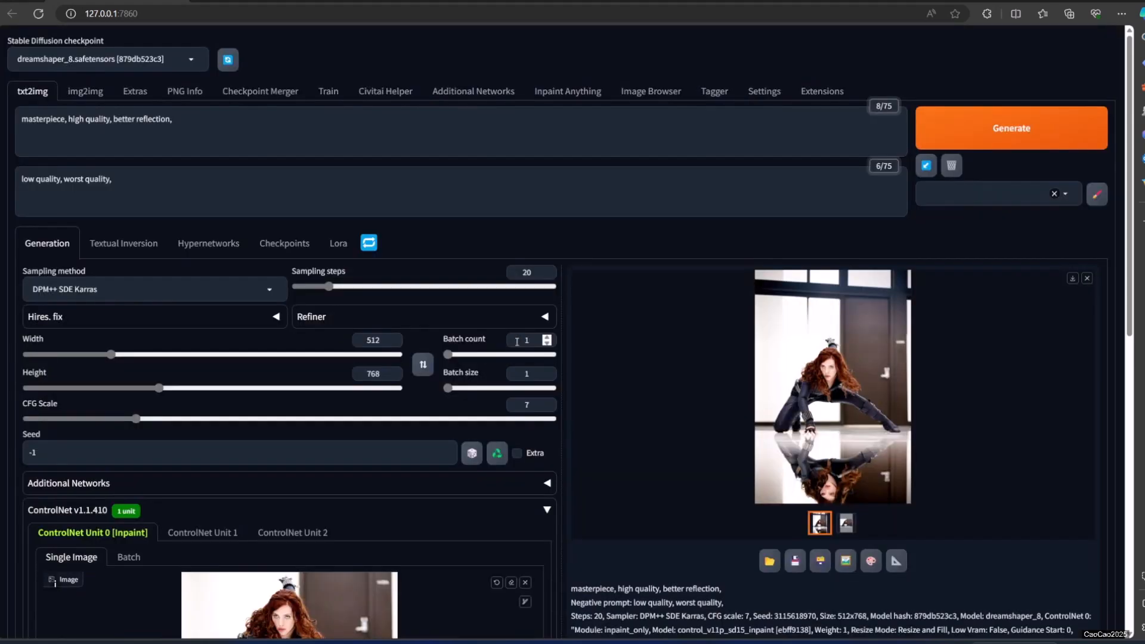
scroll(518, 442, down, 2)
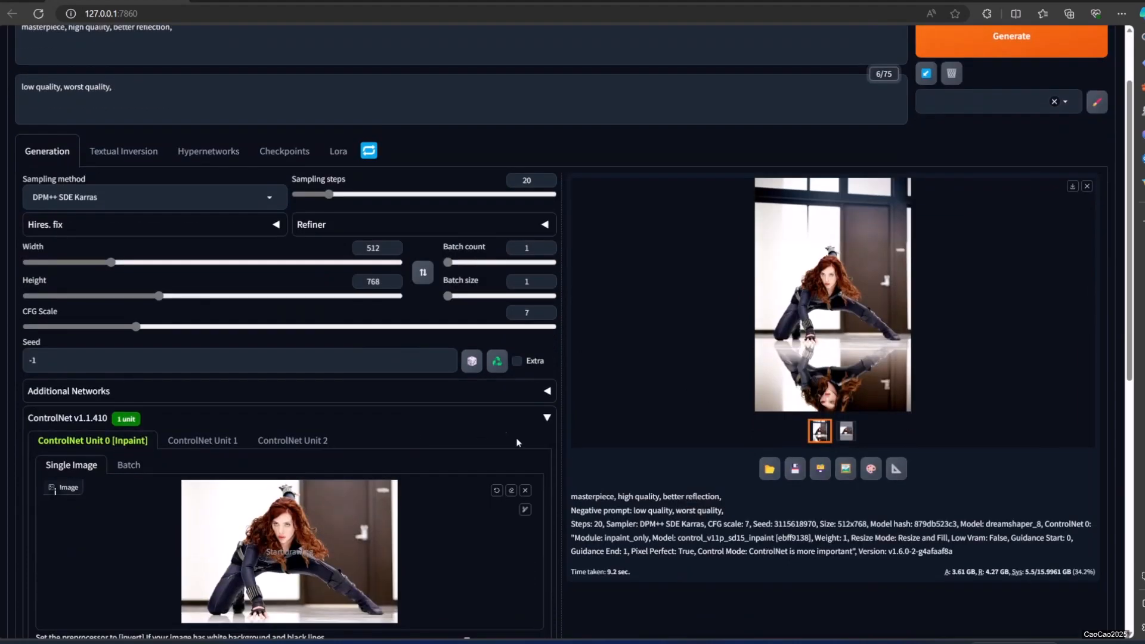
click(525, 491)
drag(796, 332, 346, 527)
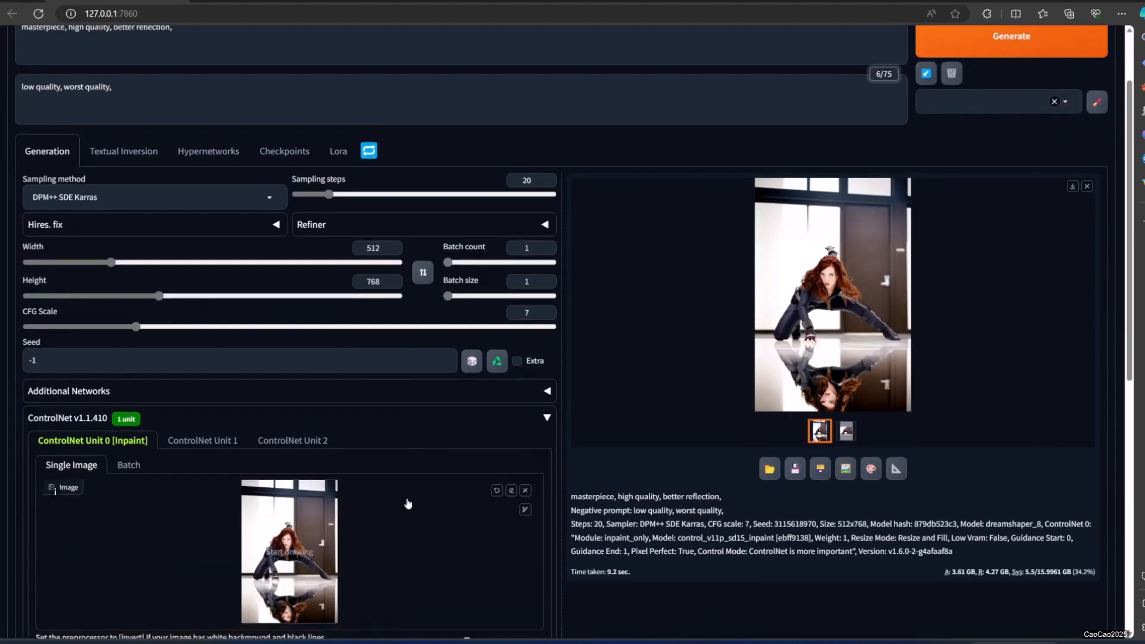
Set the output width to 768, generate the widened crouching-woman image, and view it enlarged.
scroll(410, 504, up, 2)
click(372, 355)
double_click(373, 342)
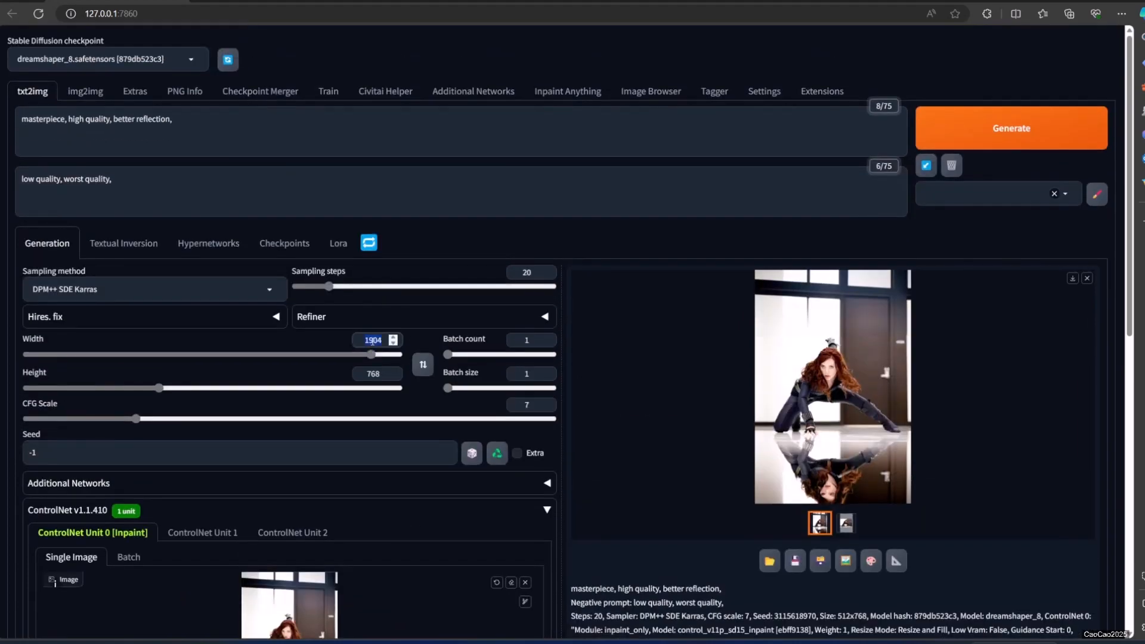
text(76)
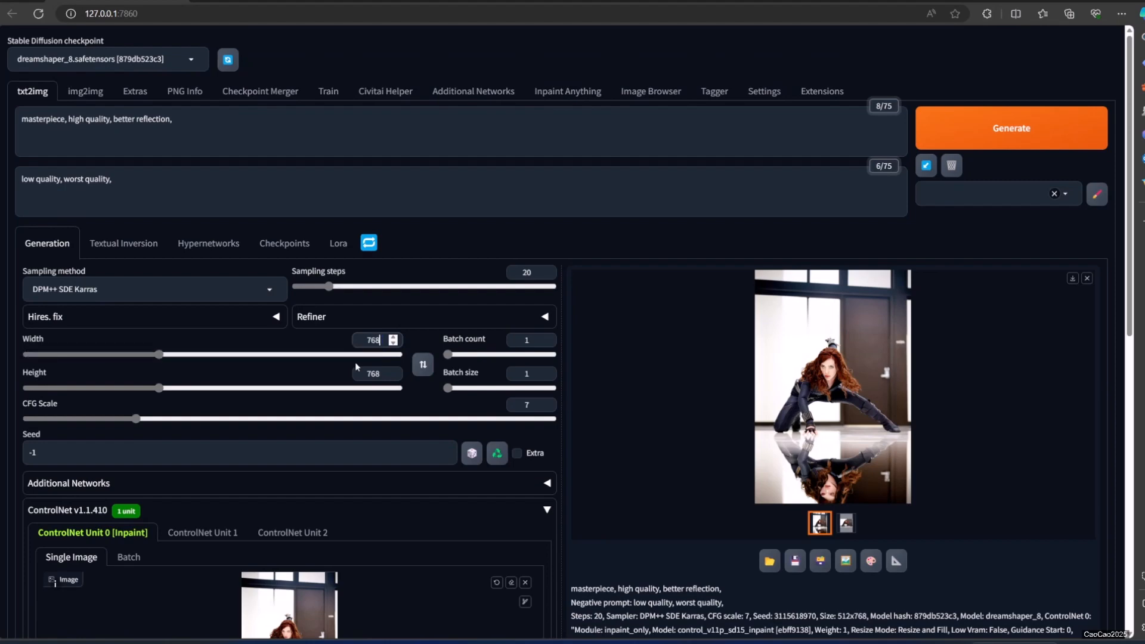
text(8)
click(1005, 127)
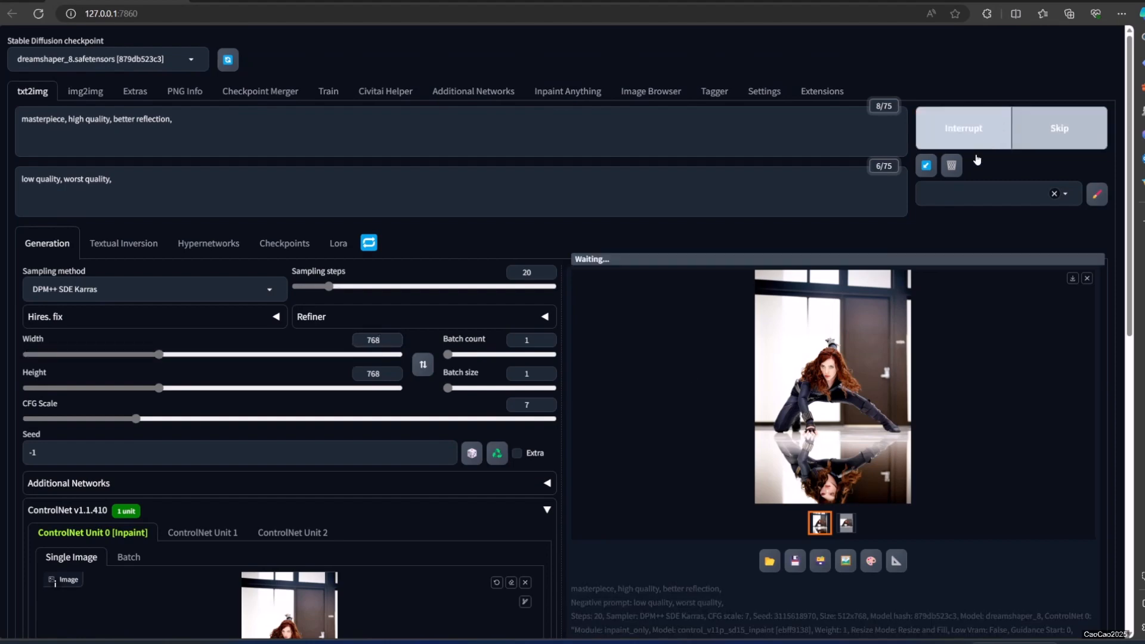
click(879, 395)
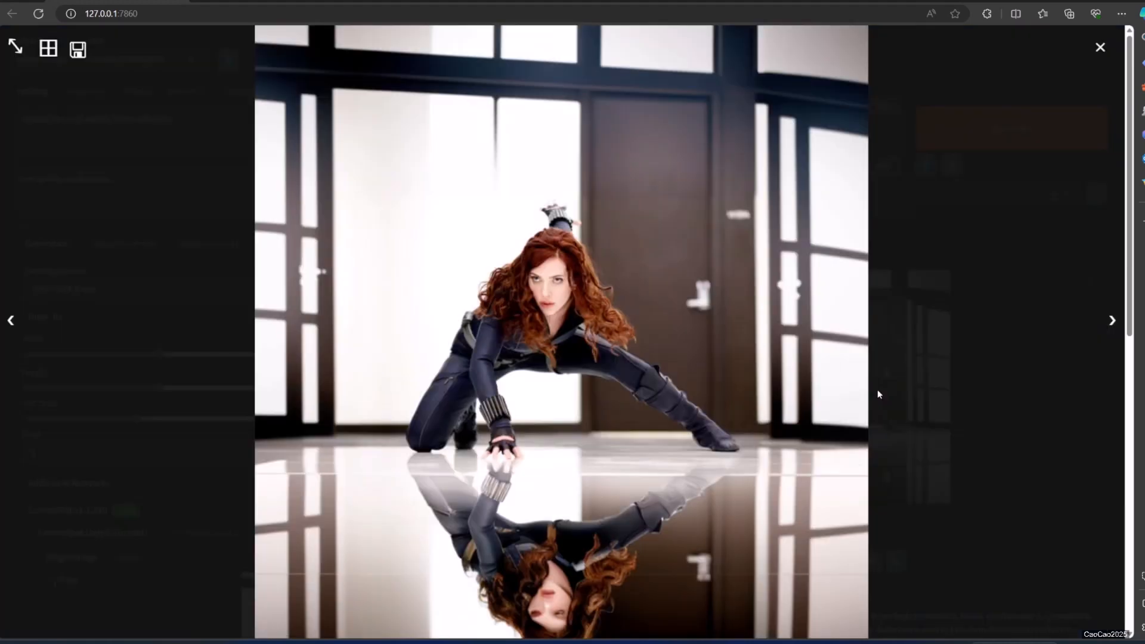
click(684, 311)
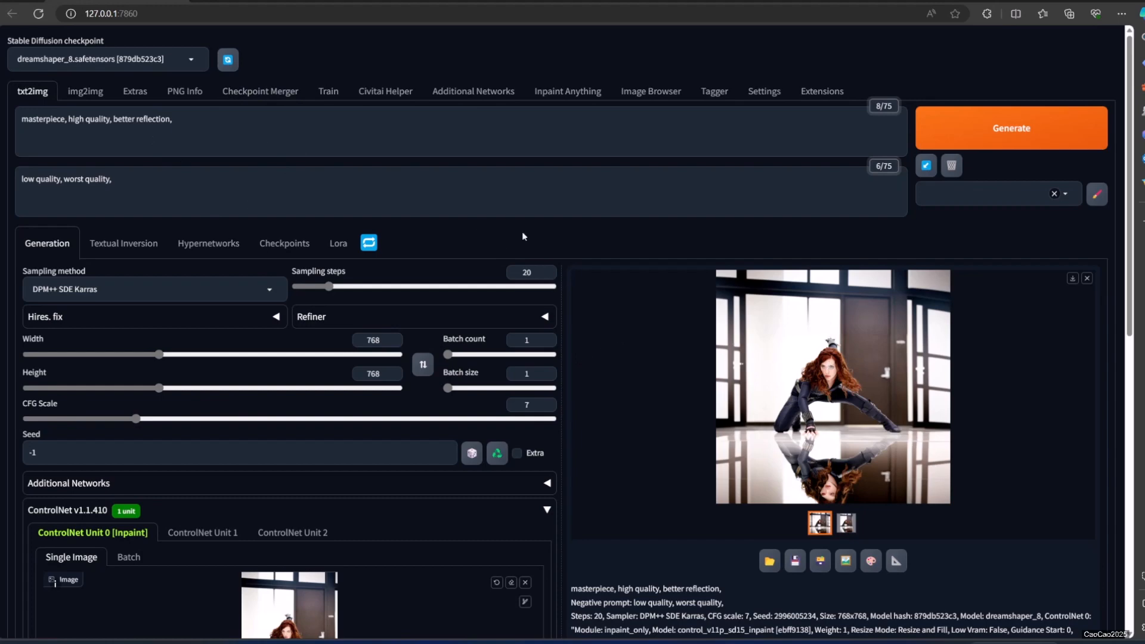
Caption the man's portrait in img2img with Interrogate CLIP and select the resulting prompt text for copying.
click(83, 99)
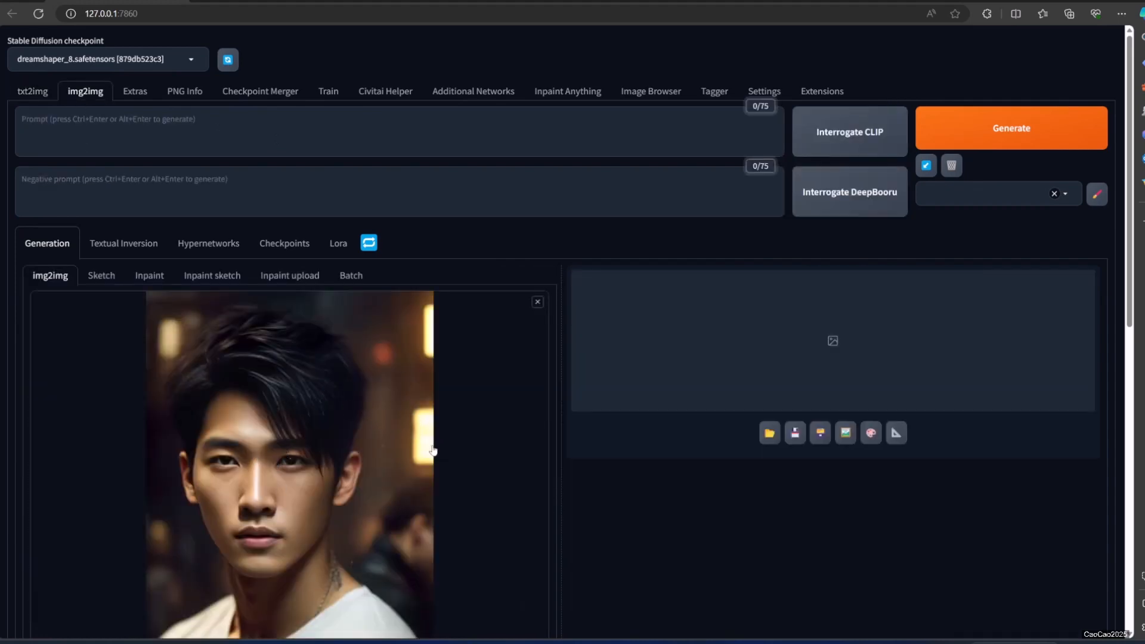
click(827, 136)
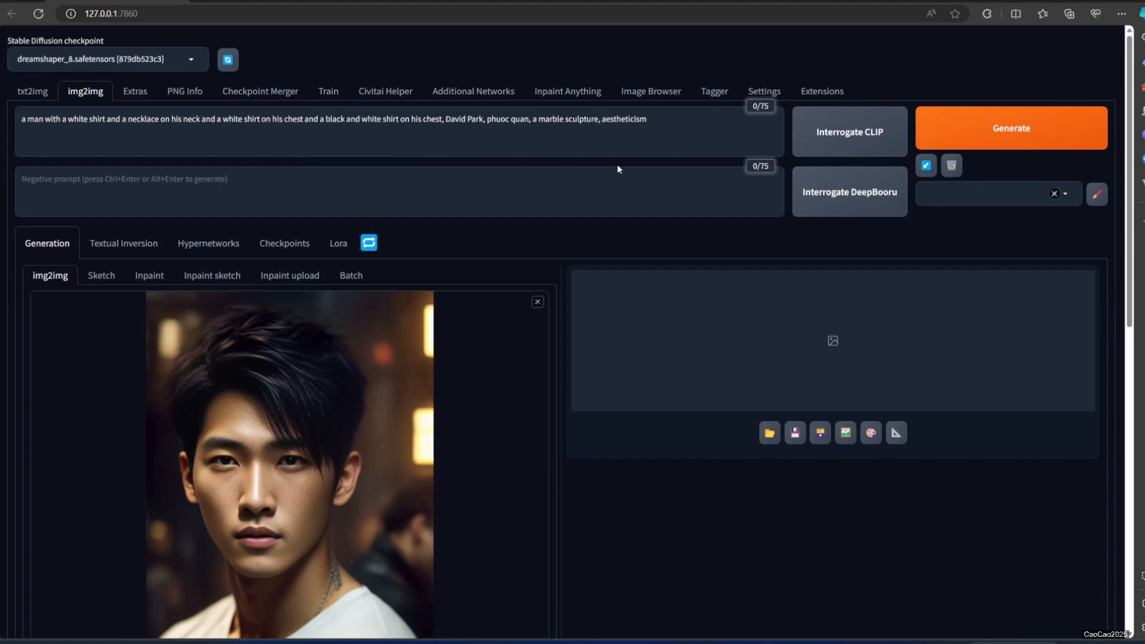
triple_click(675, 138)
key(ctrl+c)
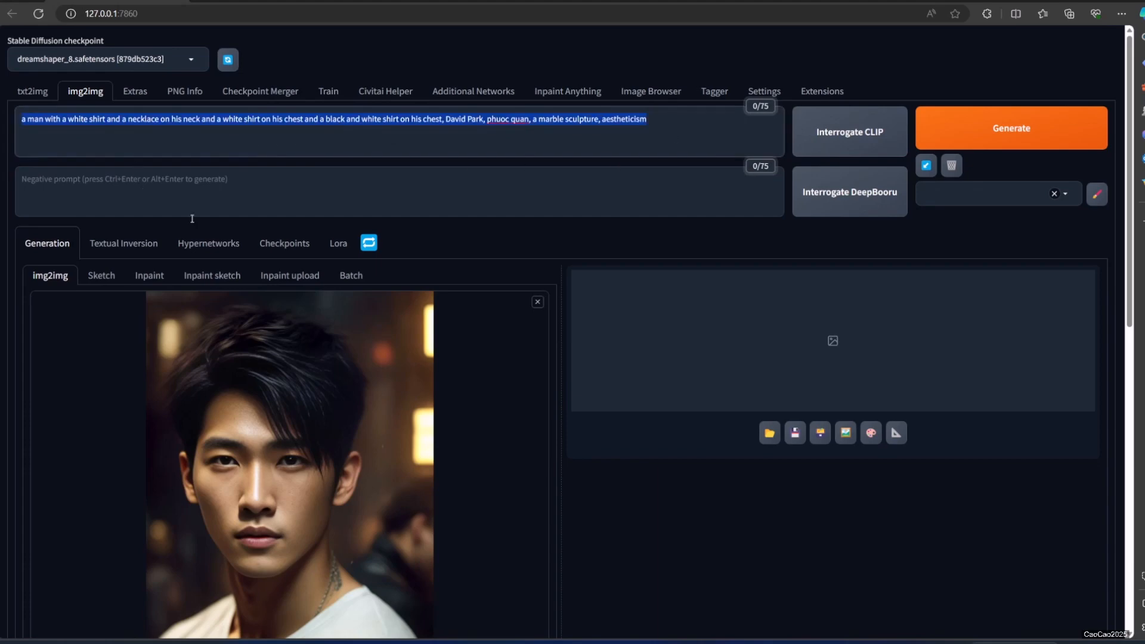
scroll(192, 219, down, 3)
scroll(133, 317, up, 3)
In the txt2img prompt, replace "better reflection," with the copied caption and put "upper body," at the start, with the man's portrait as ControlNet input.
click(33, 91)
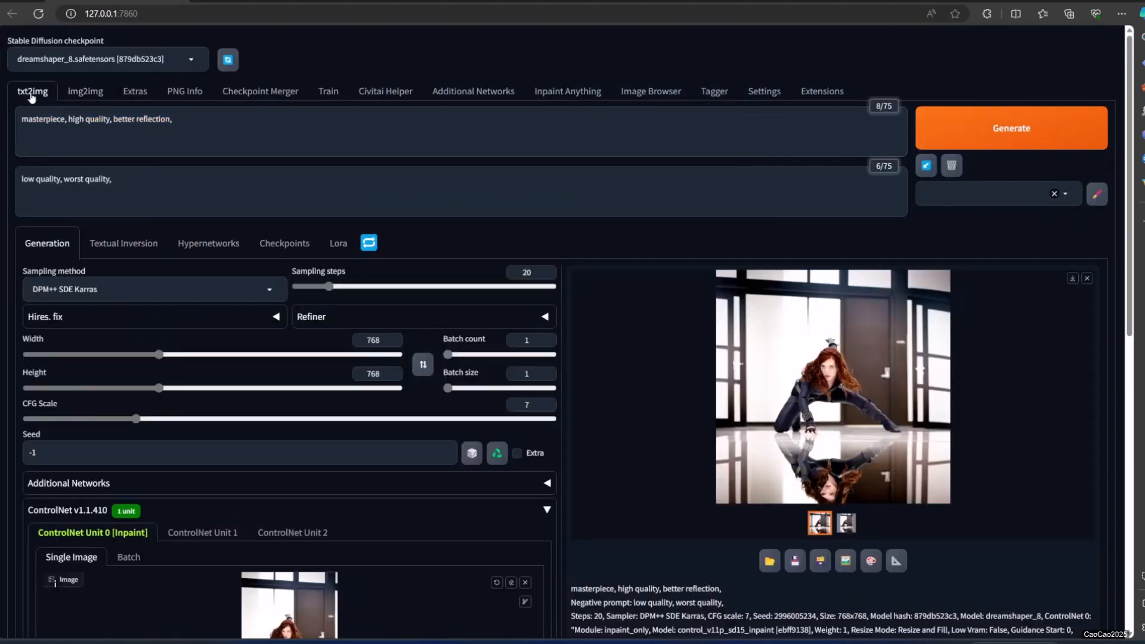
click(189, 141)
key(ctrl+v)
scroll(331, 470, down, 5)
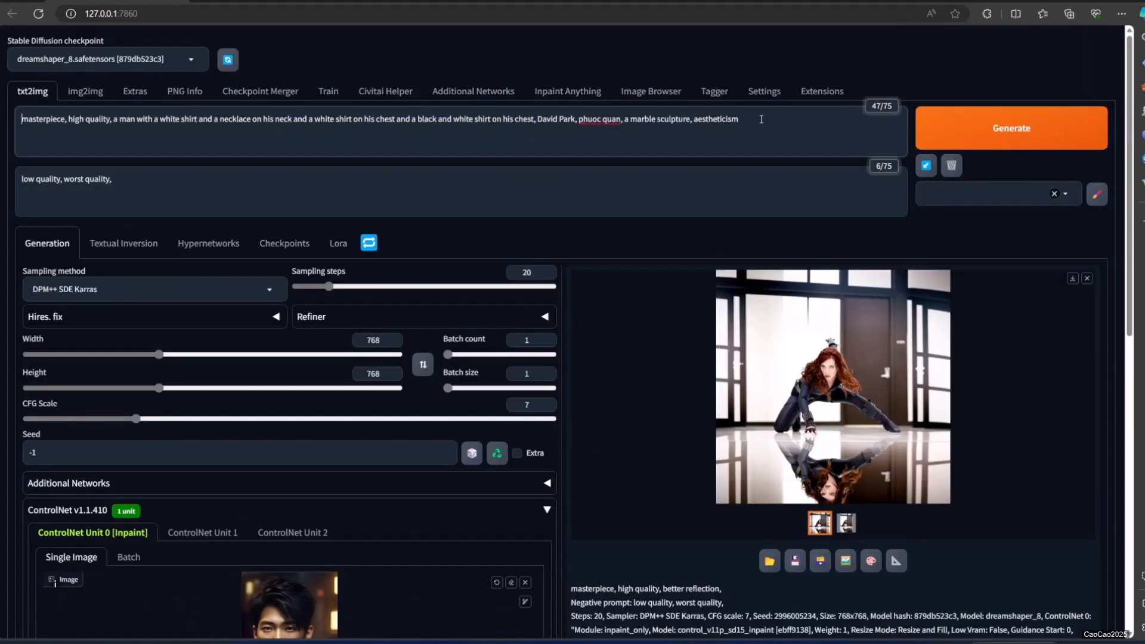
text(upper body)
Generate the man's outpainted portrait at 768 × 768 and view the result enlarged.
scroll(422, 278, down, 2)
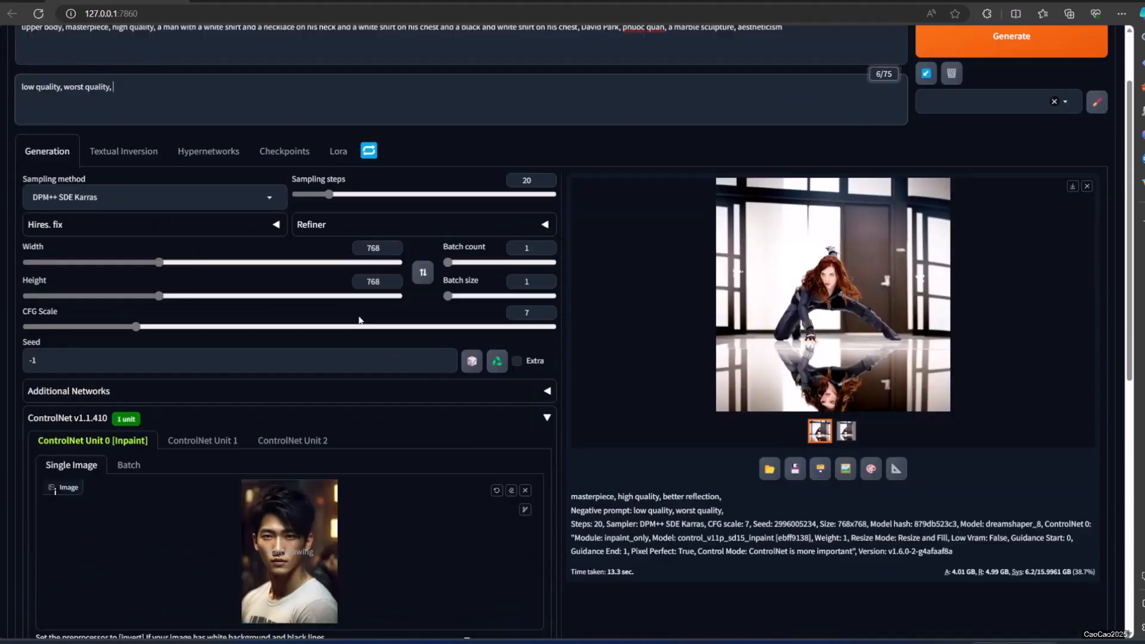
scroll(306, 429, down, 2)
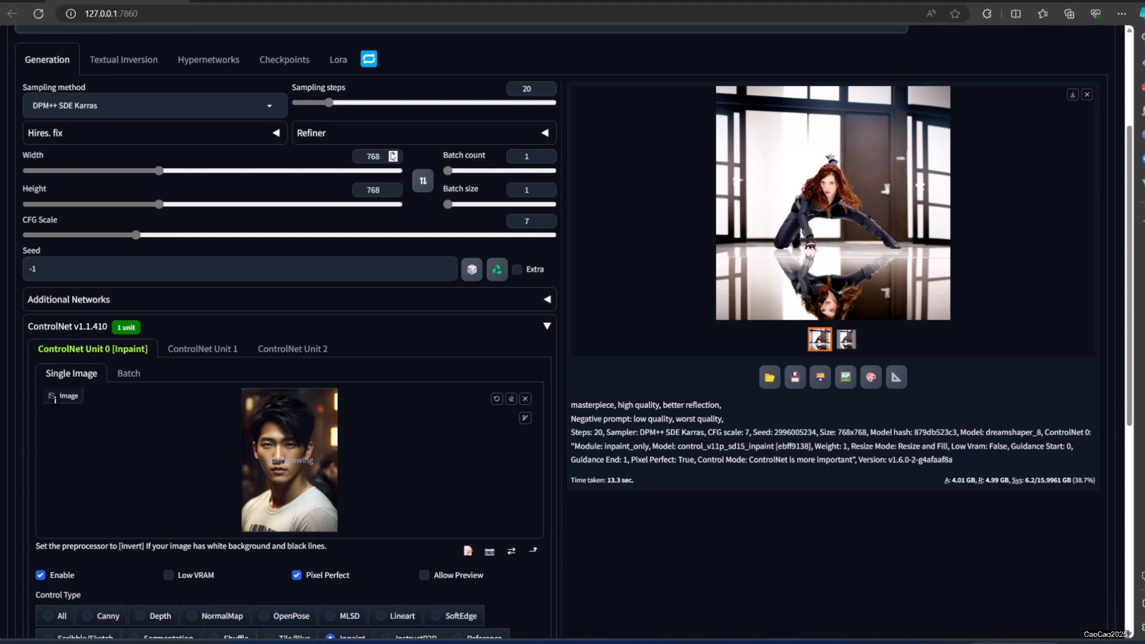
scroll(399, 159, up, 3)
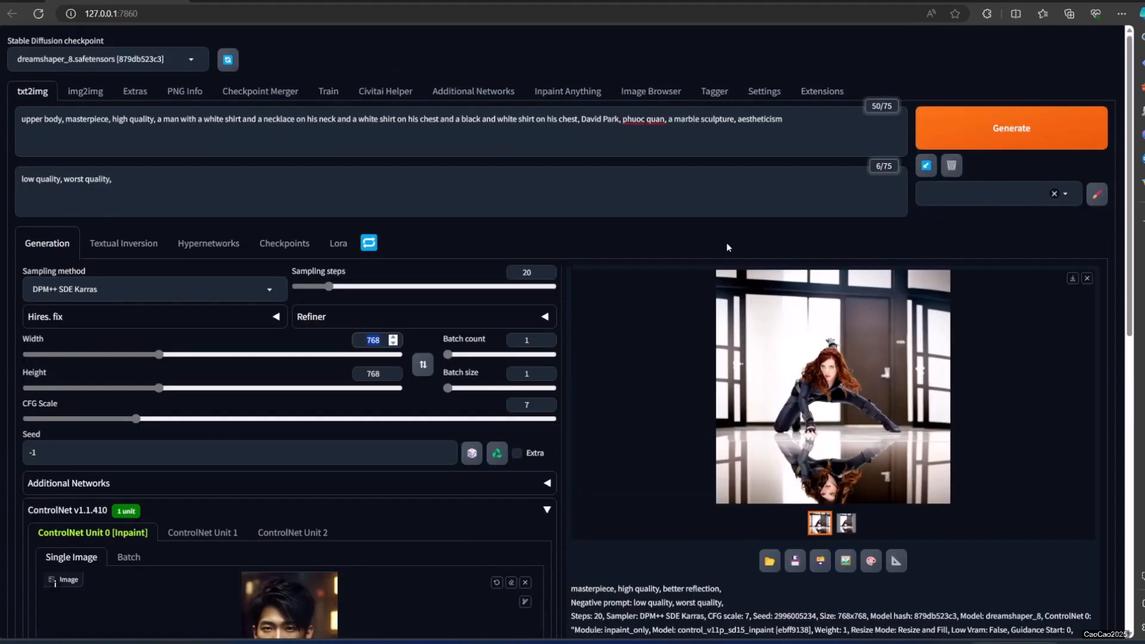
click(961, 128)
scroll(565, 265, down, 2)
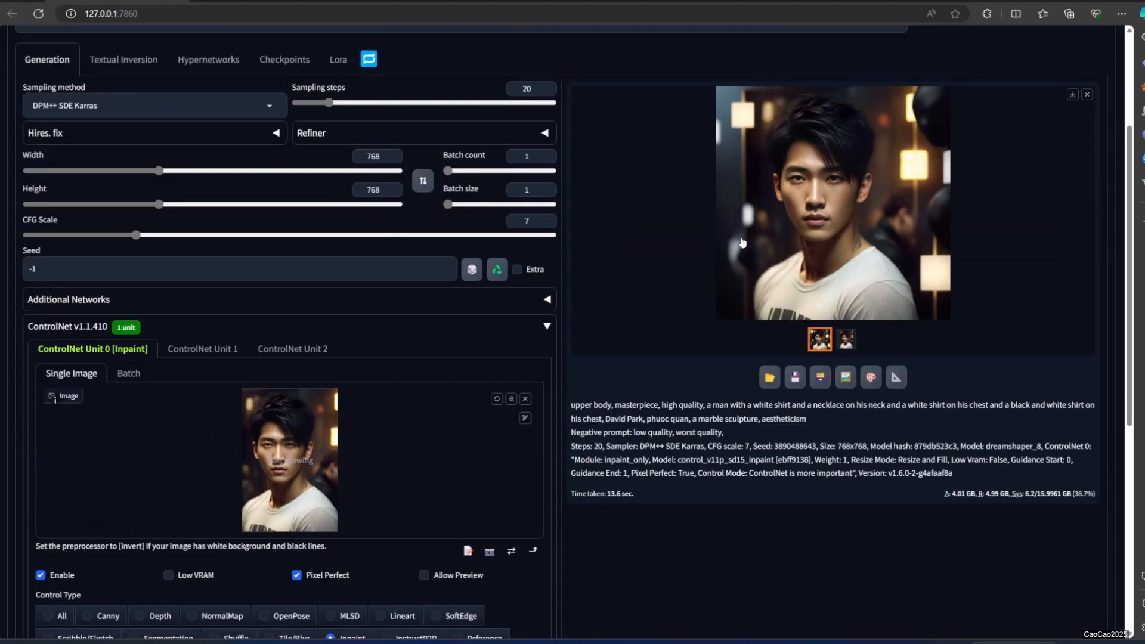
click(805, 224)
click(986, 434)
Replace the ControlNet input with the generated square portrait of the man and set the output height to 1024.
click(525, 399)
drag(775, 251, 382, 445)
scroll(380, 317, up, 2)
click(363, 279)
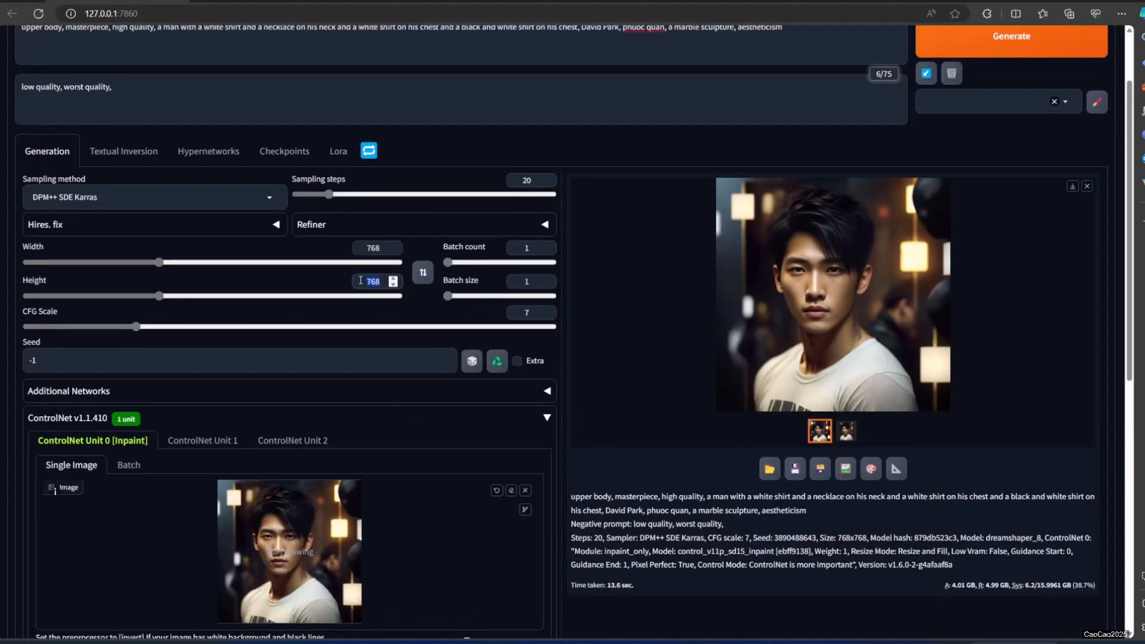
text(1024)
Generate the vertically extended portrait of the man at 768 × 1024.
scroll(236, 459, down, 2)
scroll(504, 585, up, 4)
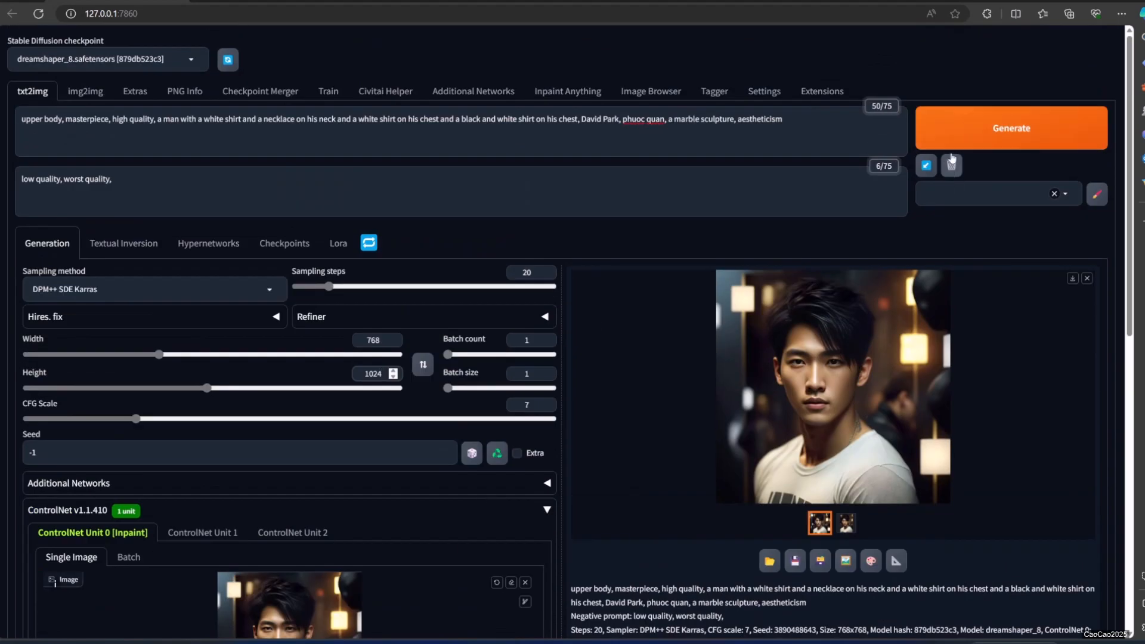
click(953, 144)
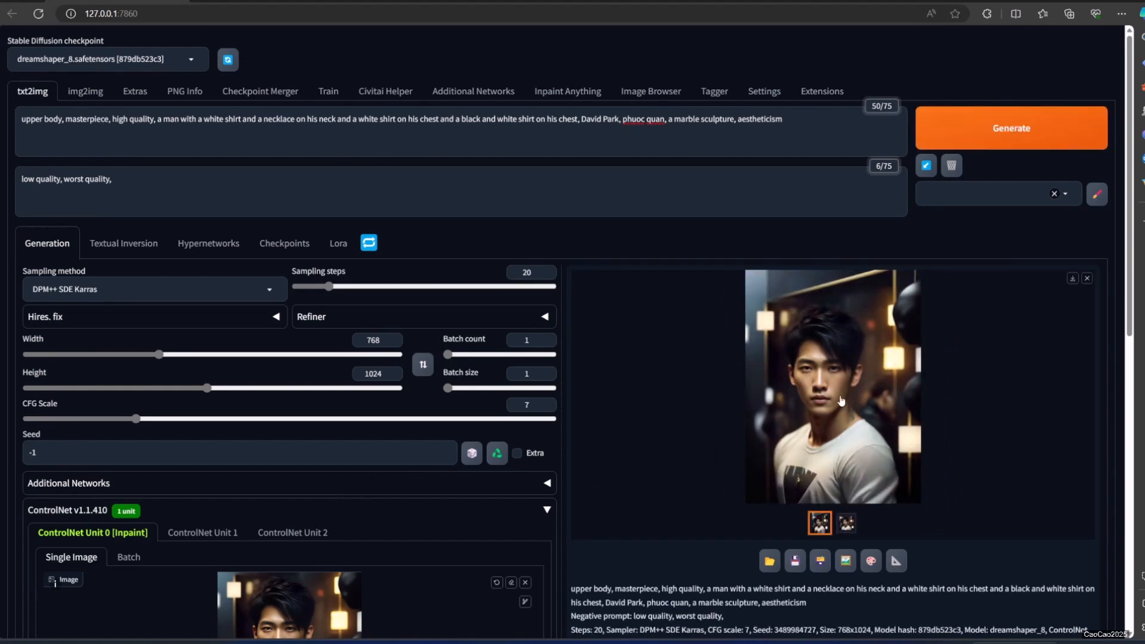
Clear the man's image from ControlNet and caption the woman's portrait in img2img with Interrogate CLIP.
scroll(496, 406, down, 3)
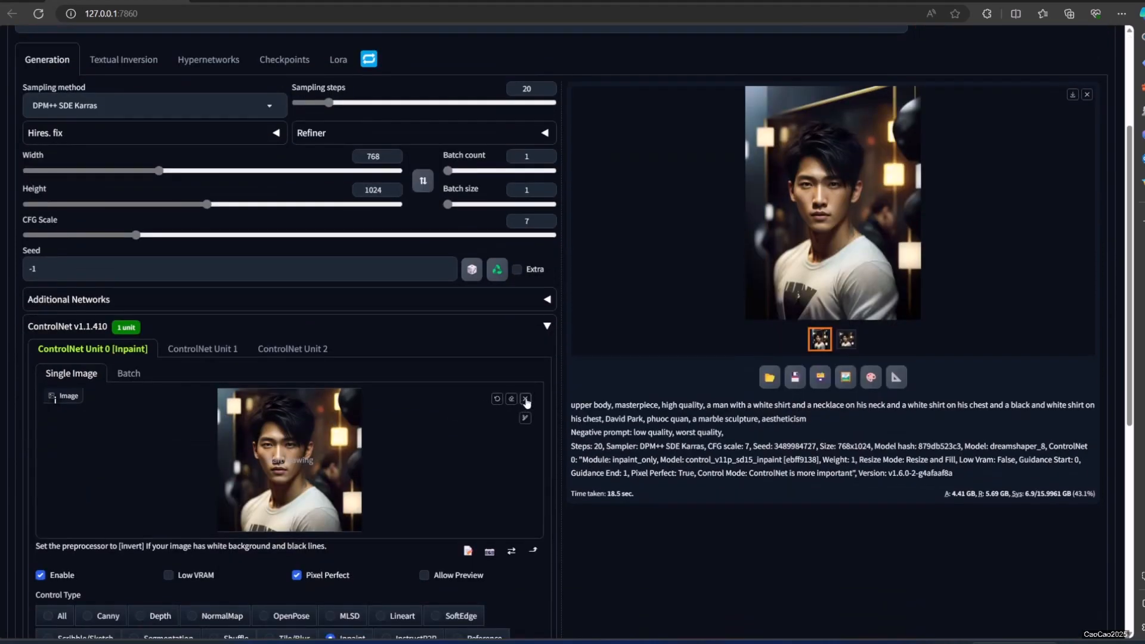
click(526, 399)
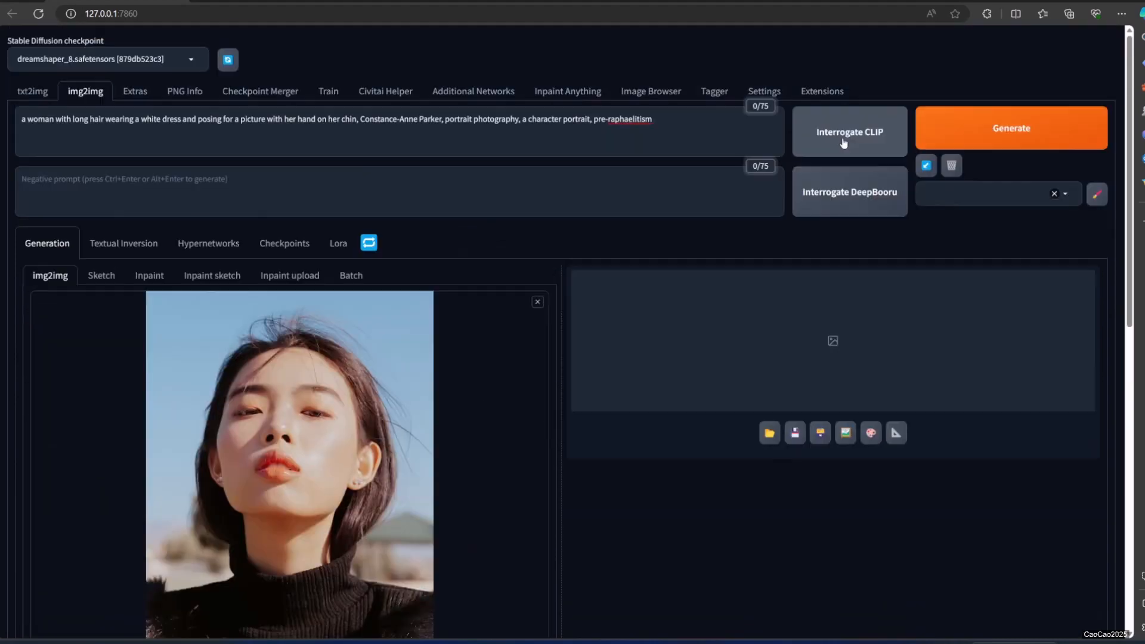
click(808, 142)
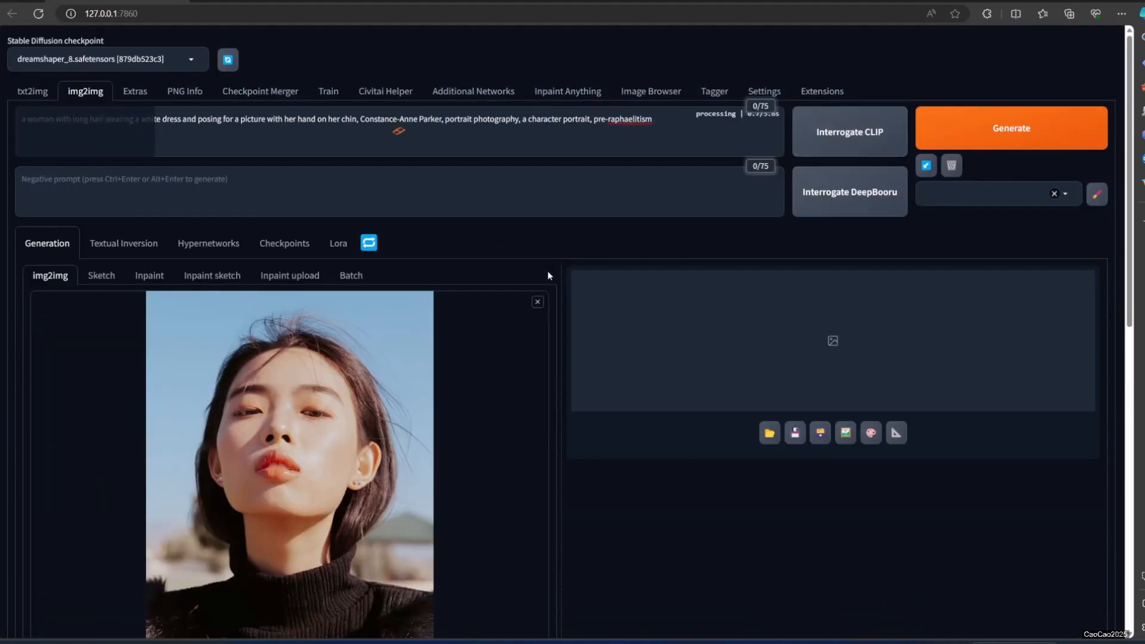
Generate the woman's portrait in txt2img at 512 × 512 and load the result as the new ControlNet input image.
scroll(548, 275, down, 3)
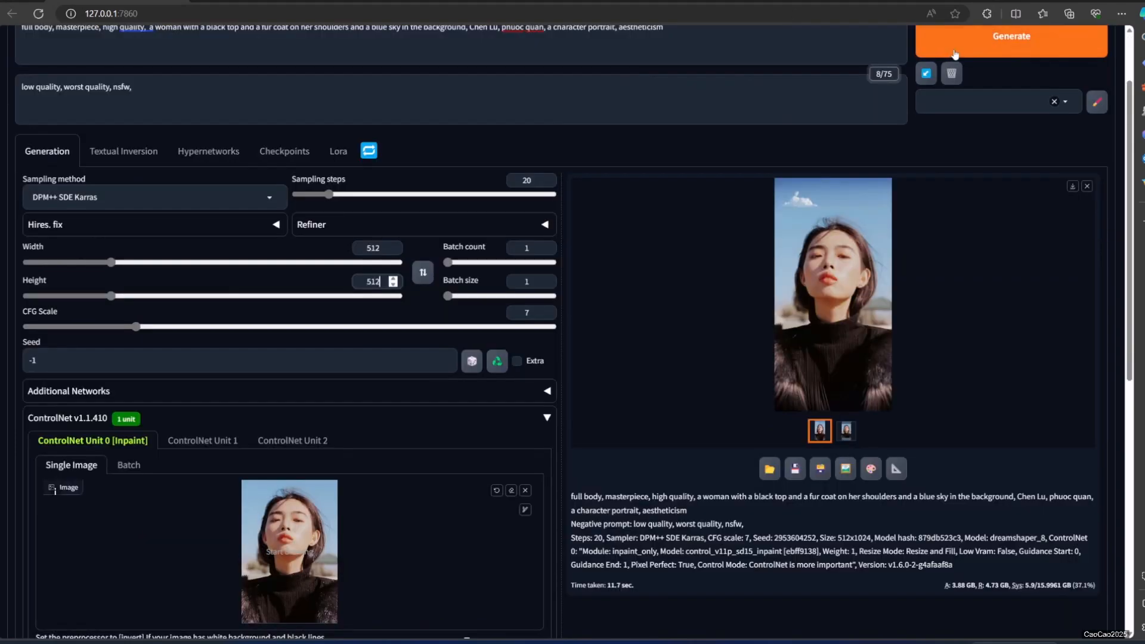
click(956, 53)
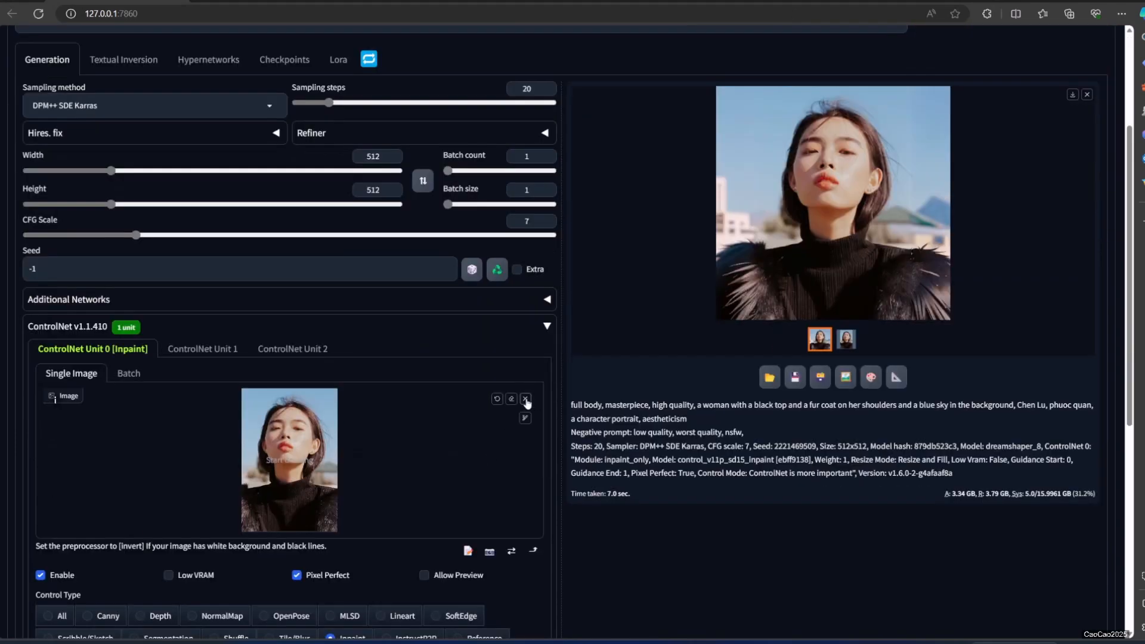
click(525, 400)
drag(868, 234, 385, 446)
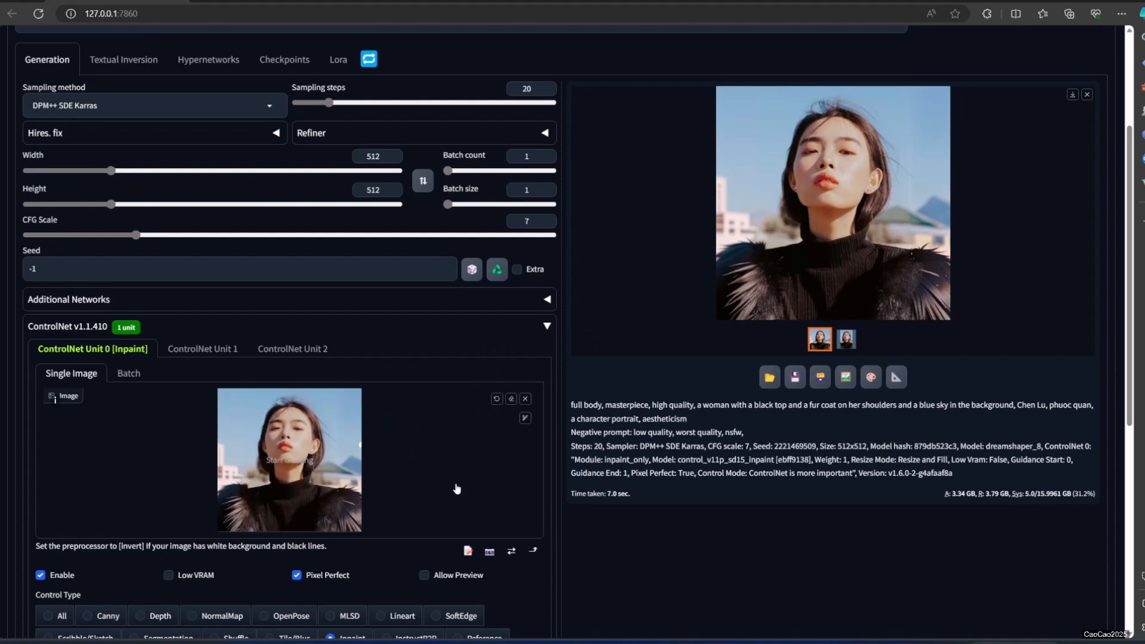
Set the output height to 1024, generate the taller image of the woman, and view it enlarged.
scroll(773, 392, up, 3)
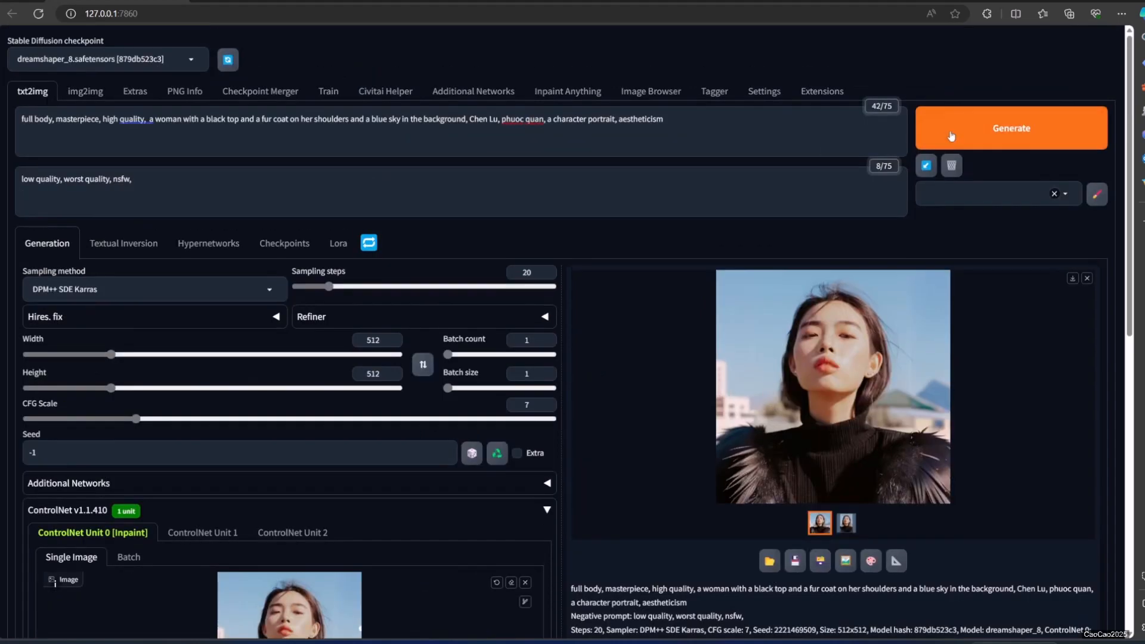
text(1024)
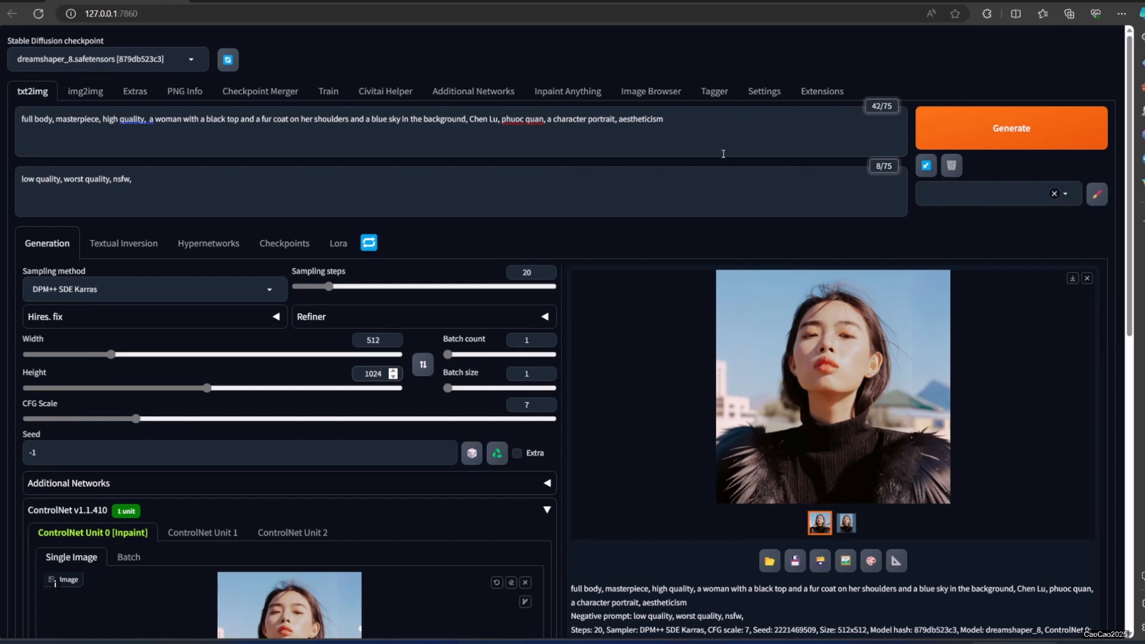
click(994, 133)
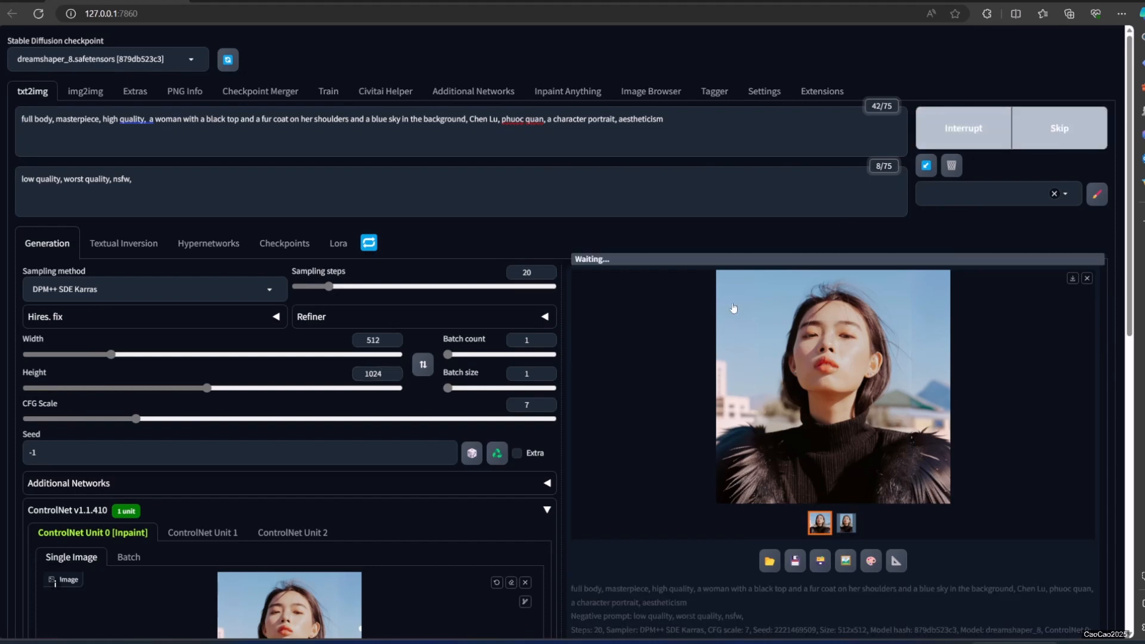
scroll(732, 345, down, 2)
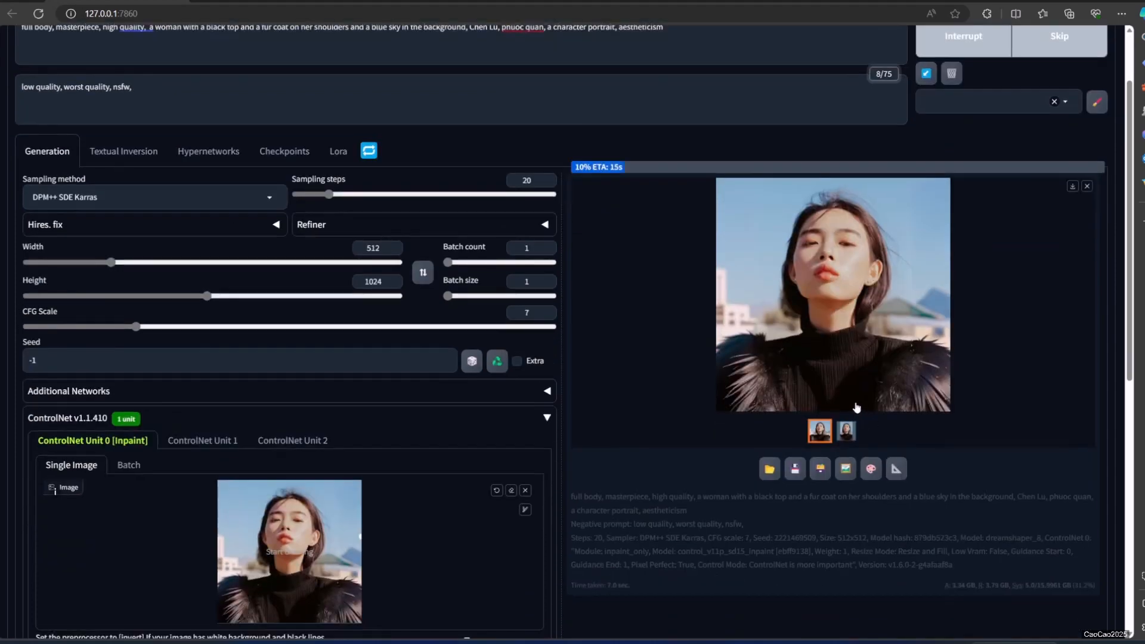
scroll(860, 409, down, 4)
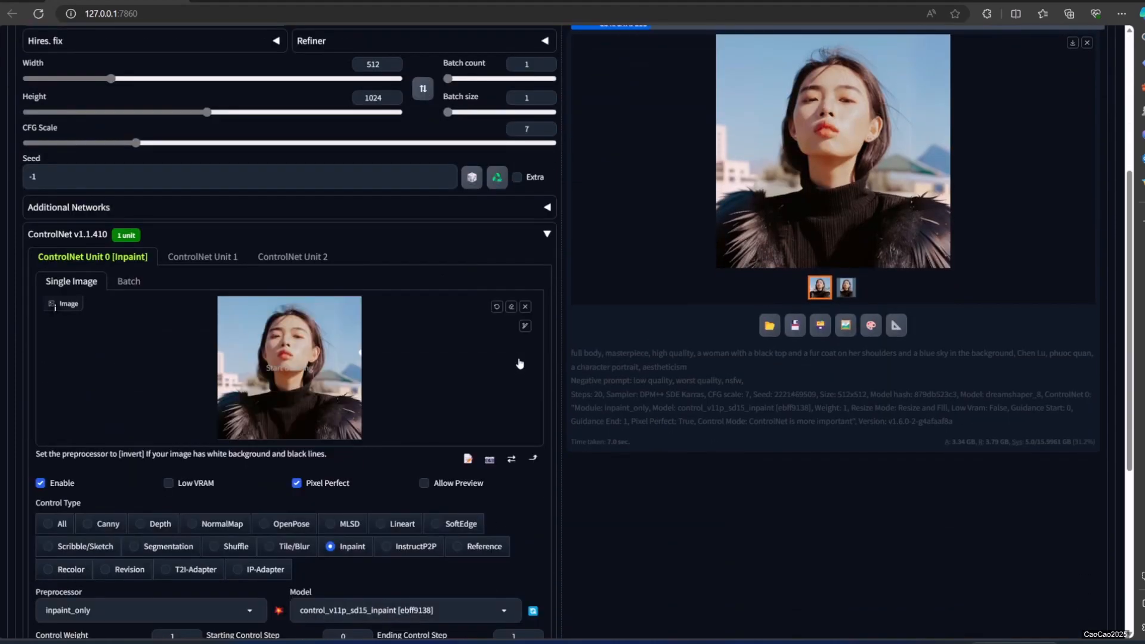
scroll(888, 417, up, 4)
scroll(835, 435, up, 2)
click(872, 394)
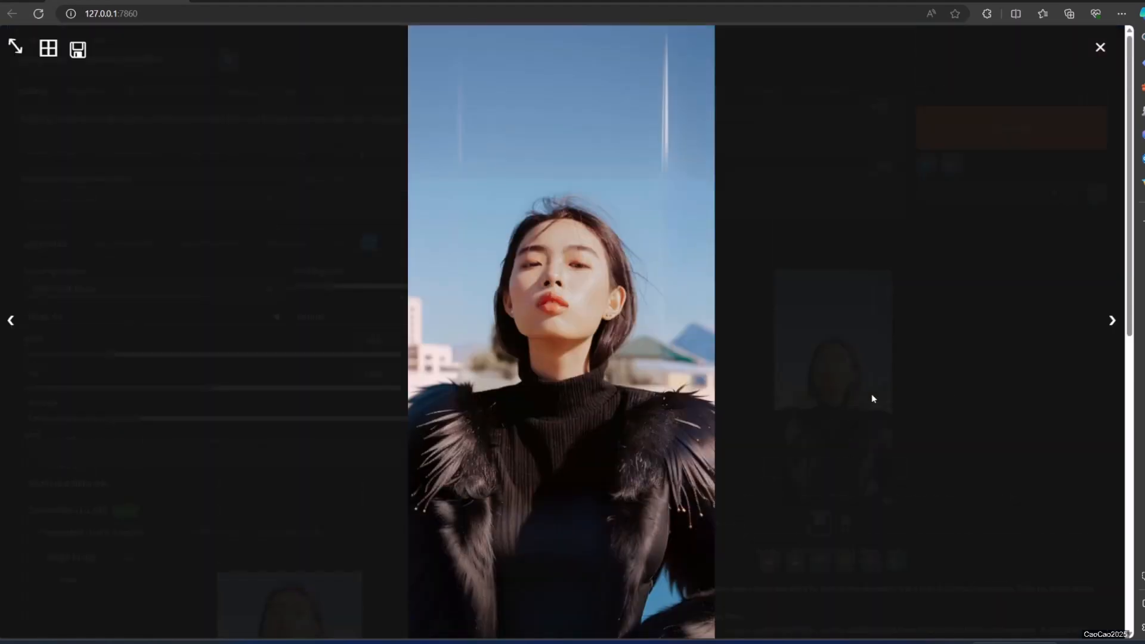
click(875, 398)
Add "BadDream, (UnrealisticDream:1.3)" to the negative prompt, regenerate the woman's 512 × 1024 image, and view it enlarged.
click(406, 198)
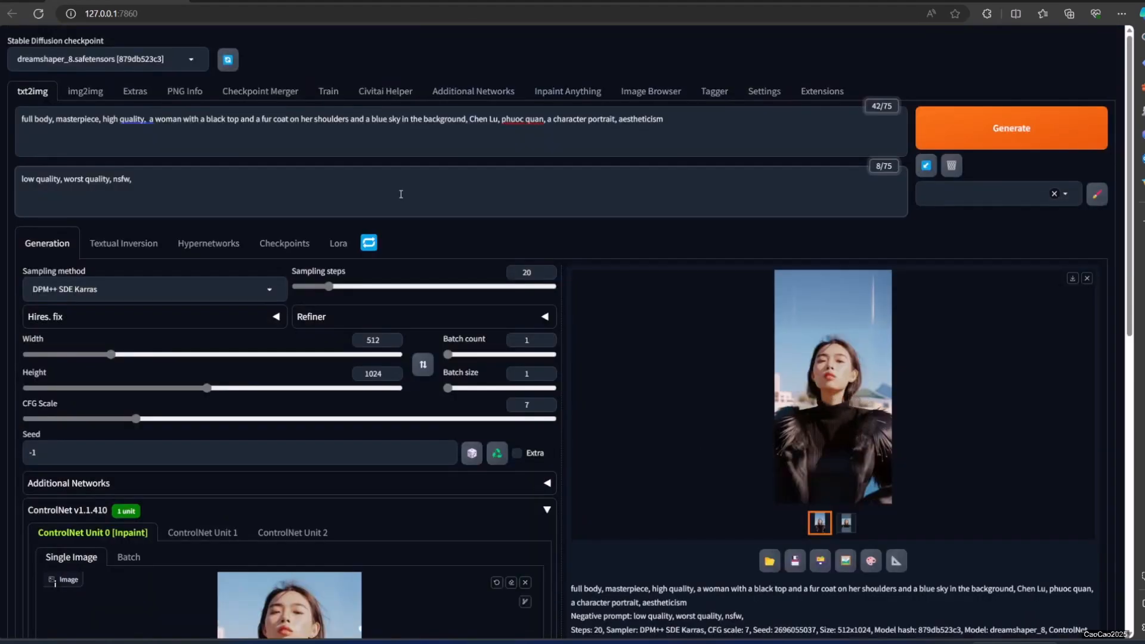
text(BadDream, (UnrealisticDream:1.3))
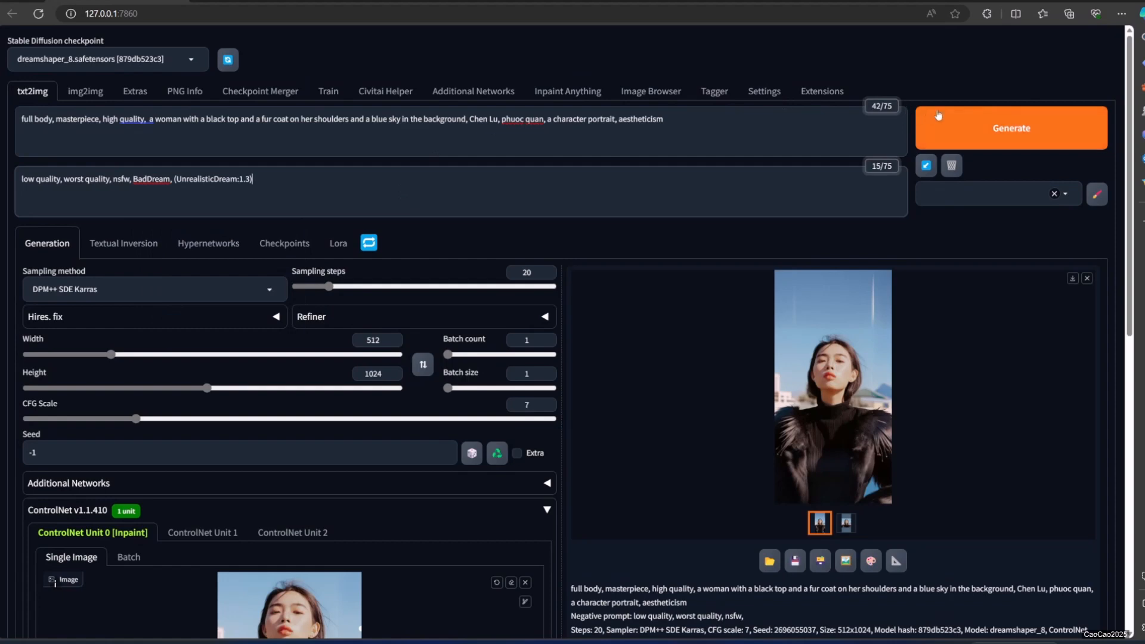
click(967, 133)
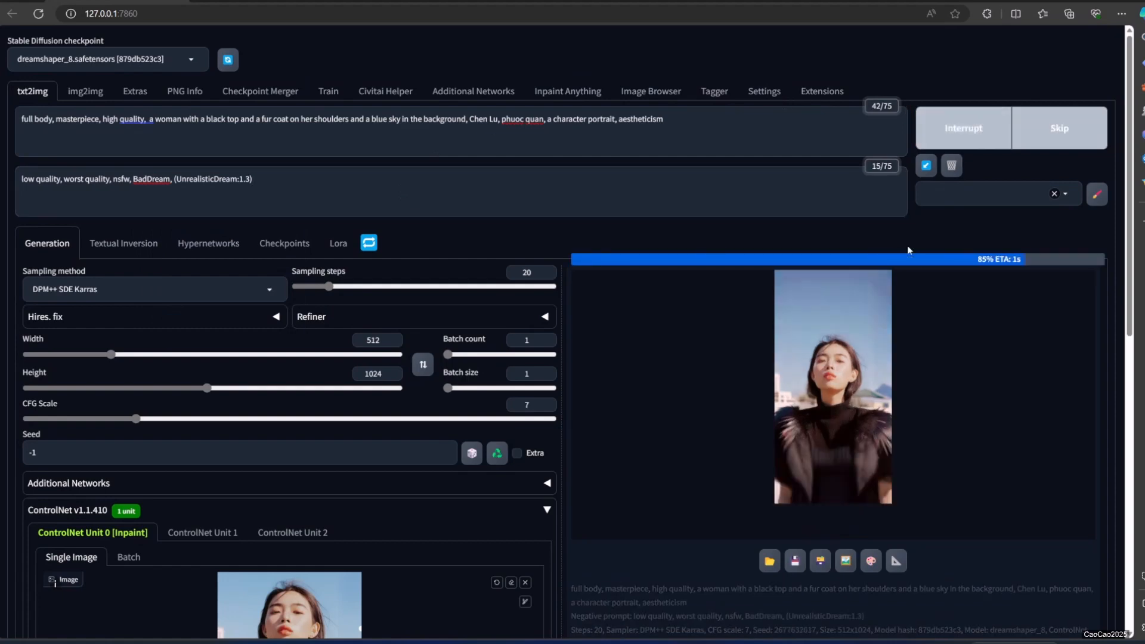
click(867, 384)
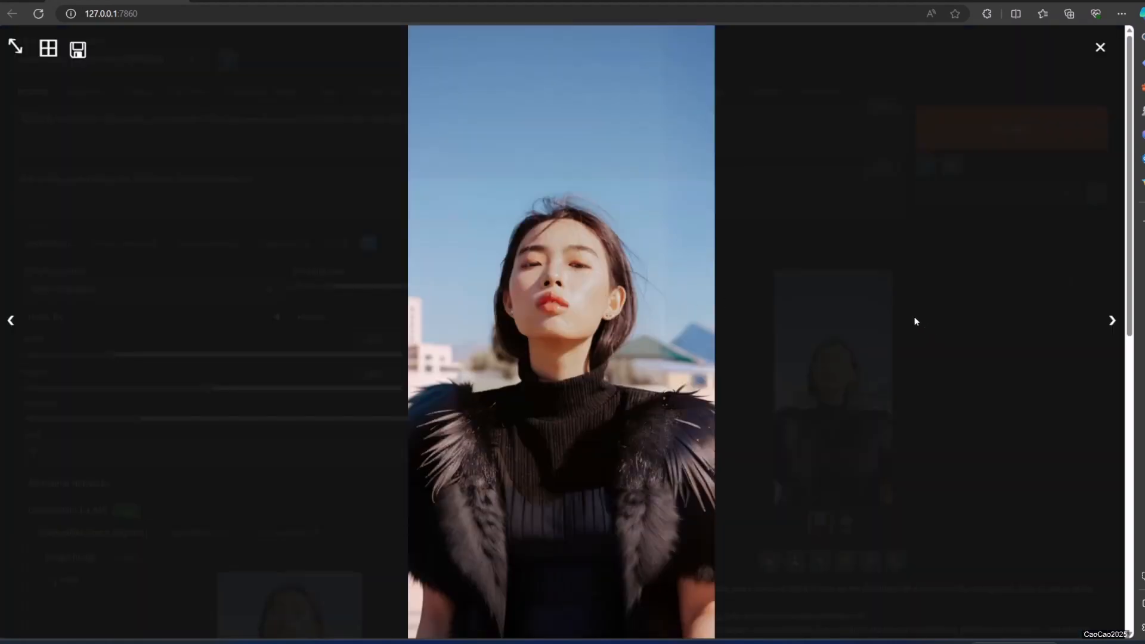
Examine the woman's 512 × 1024 result enlarged, checking the extended sky and clothing.
click(871, 341)
scroll(856, 361, down, 2)
click(835, 276)
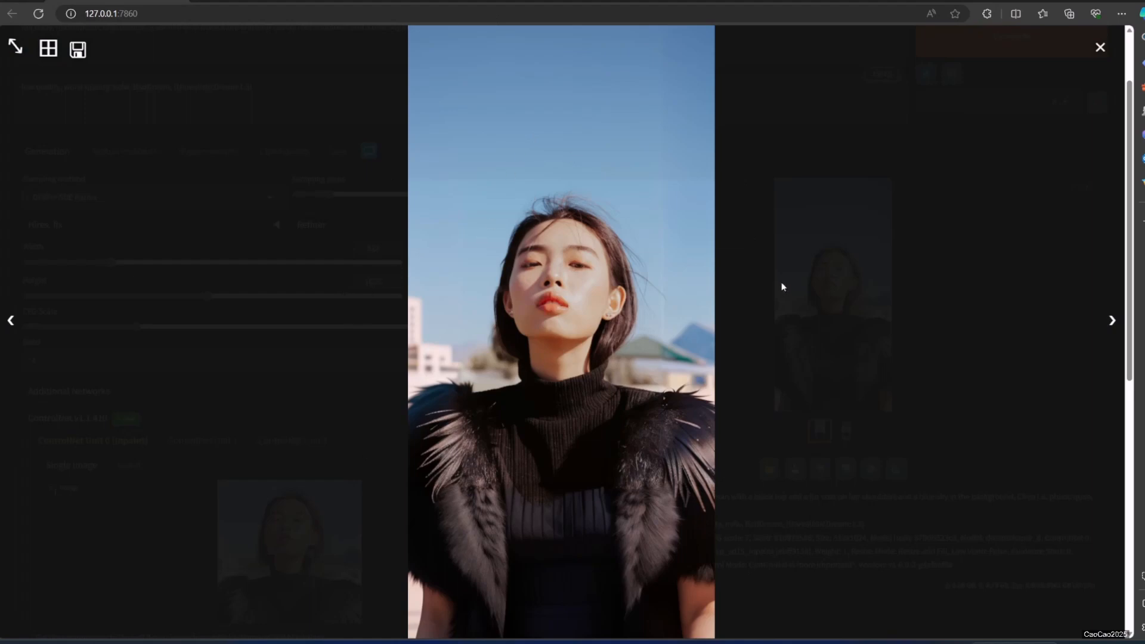
click(979, 369)
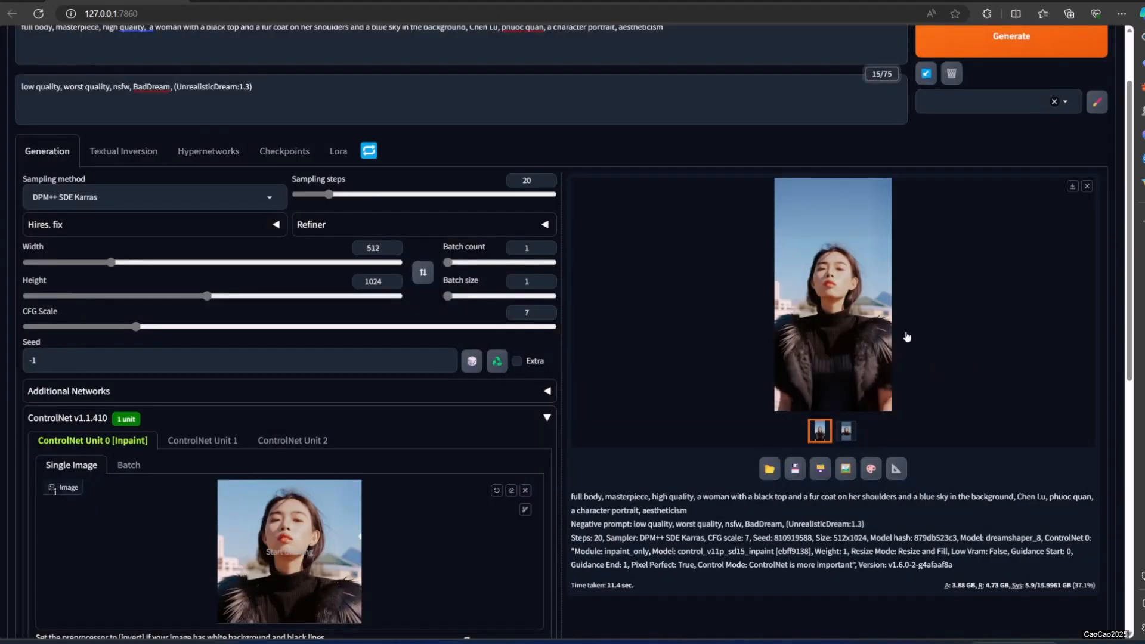
click(854, 283)
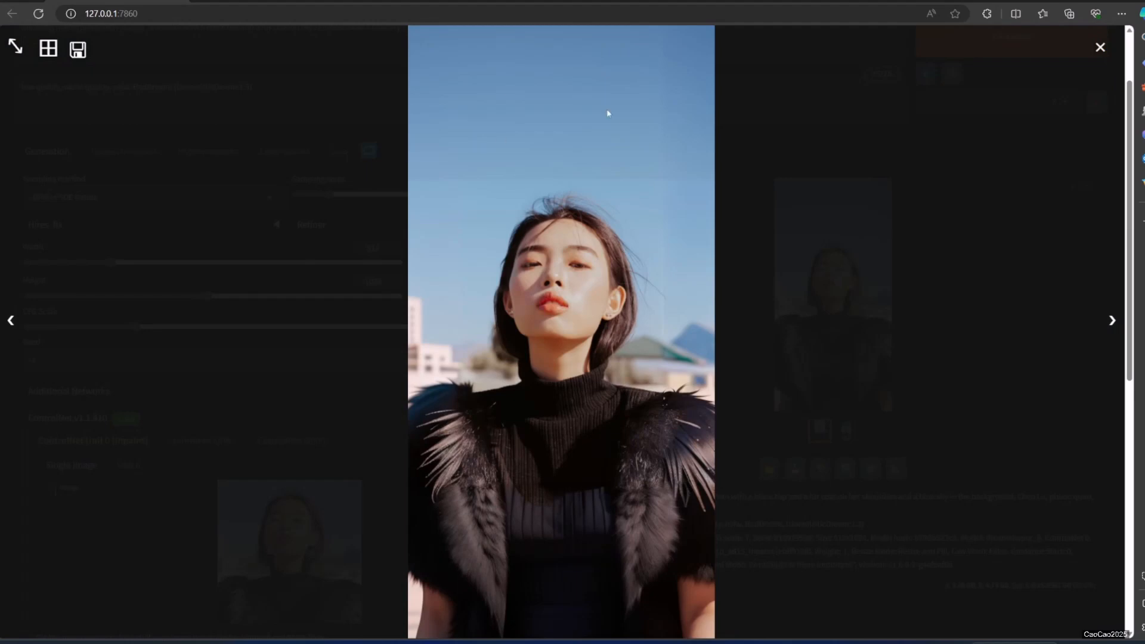
click(966, 344)
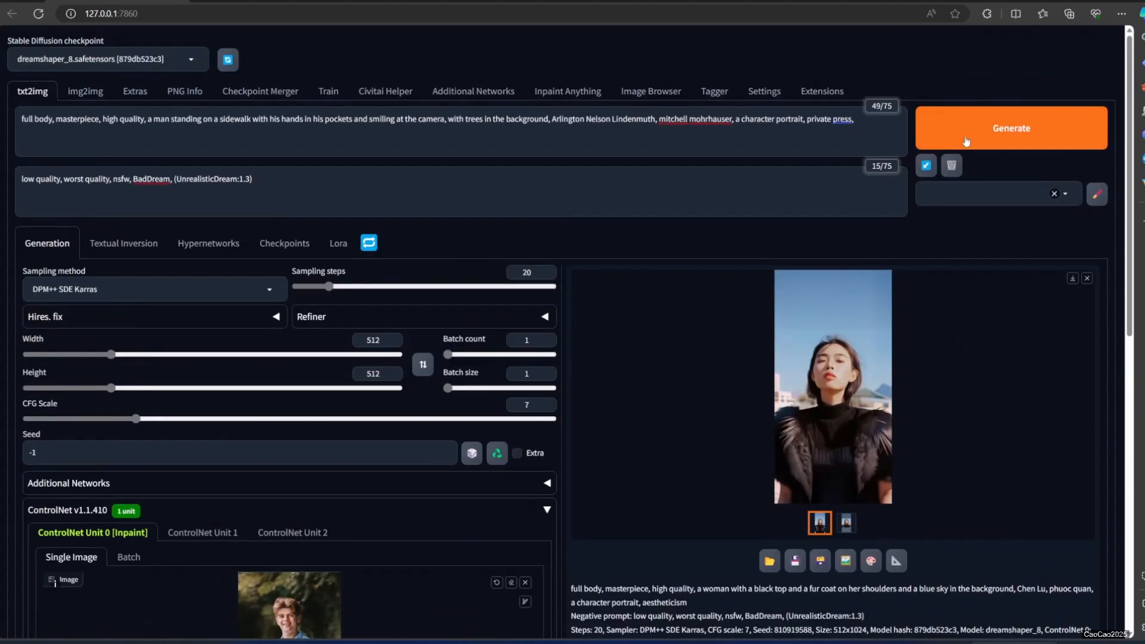
Generate the man's sidewalk portrait at 512 × 512 from the ControlNet Inpaint input image.
click(966, 141)
scroll(455, 322, down, 3)
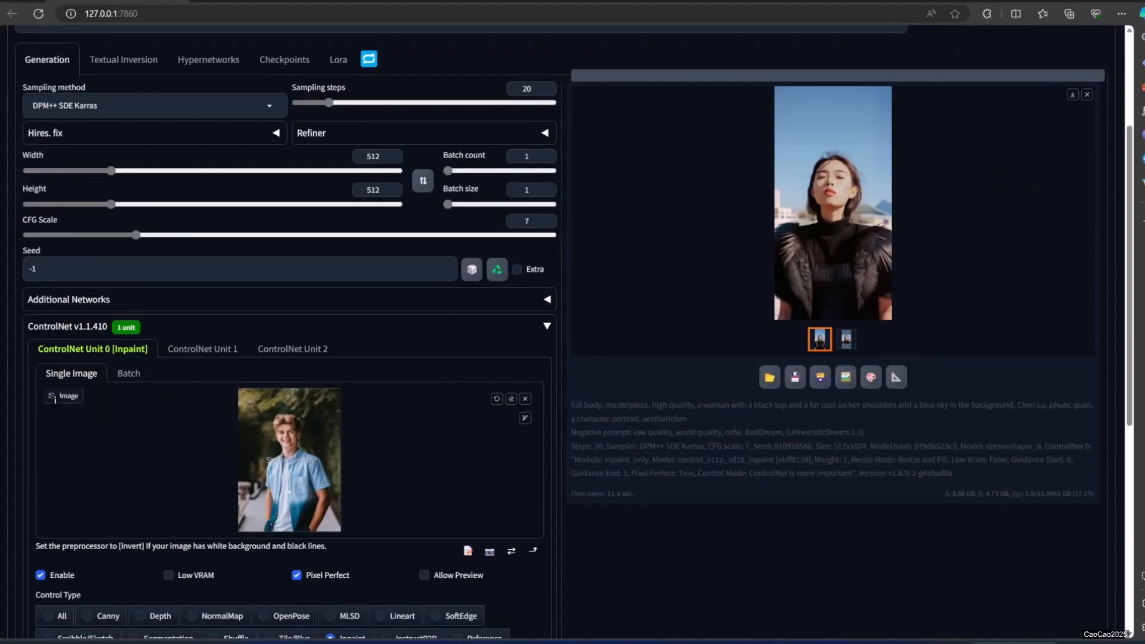
scroll(573, 322, up, 2)
scroll(573, 322, down, 3)
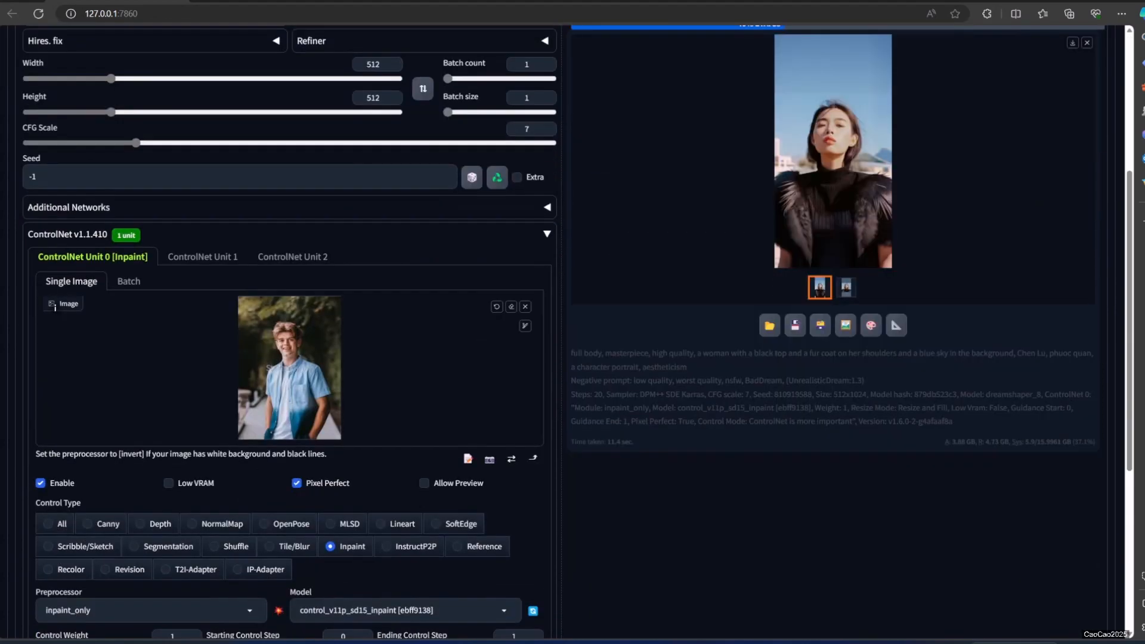
scroll(513, 403, up, 3)
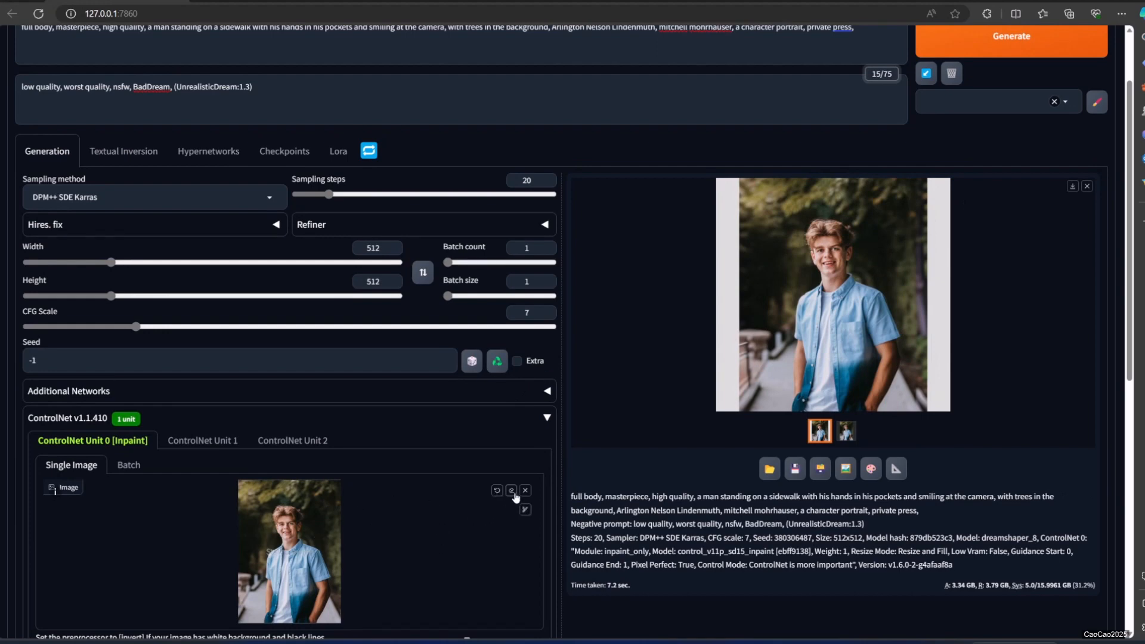
Paint a mask over the white borders along both side edges of the man's ControlNet image.
click(523, 512)
click(525, 512)
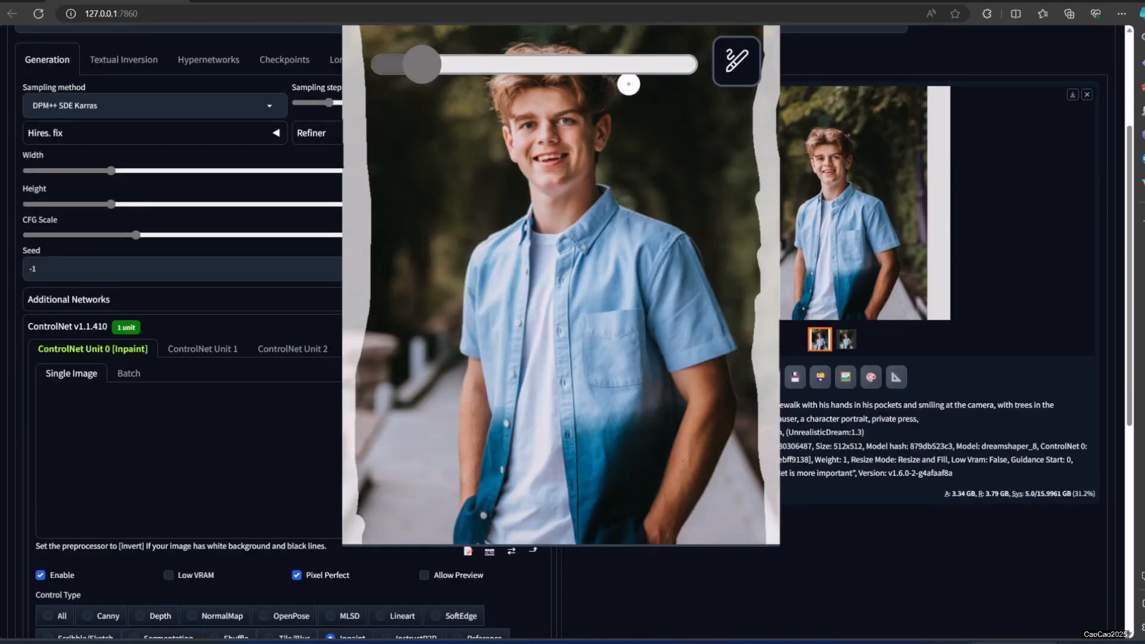
click(734, 67)
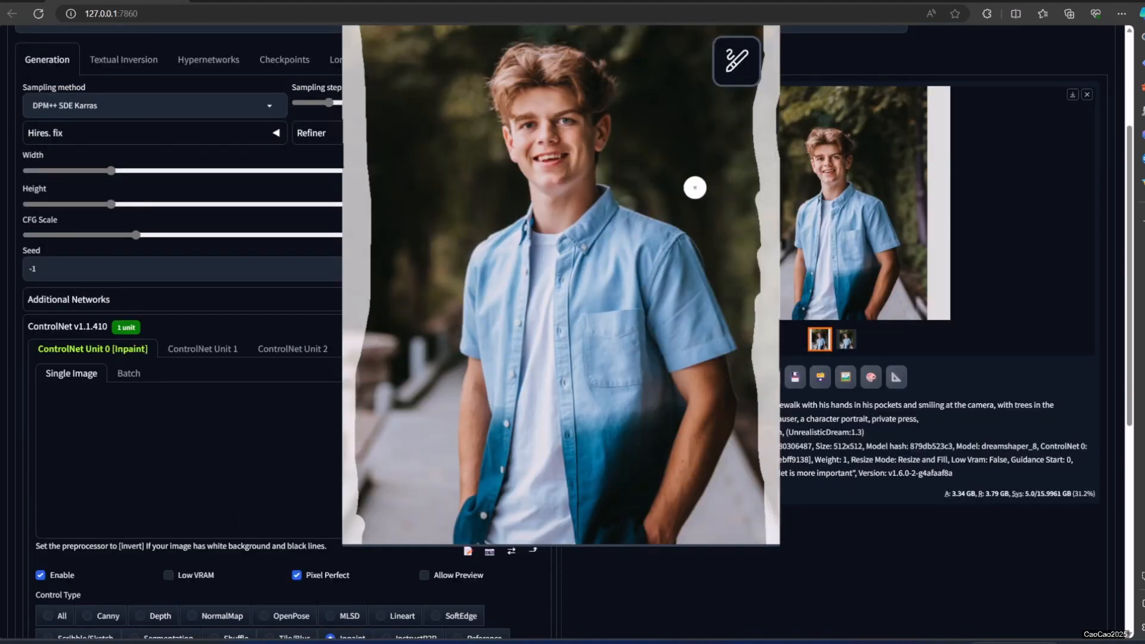
key(s)
scroll(406, 497, up, 3)
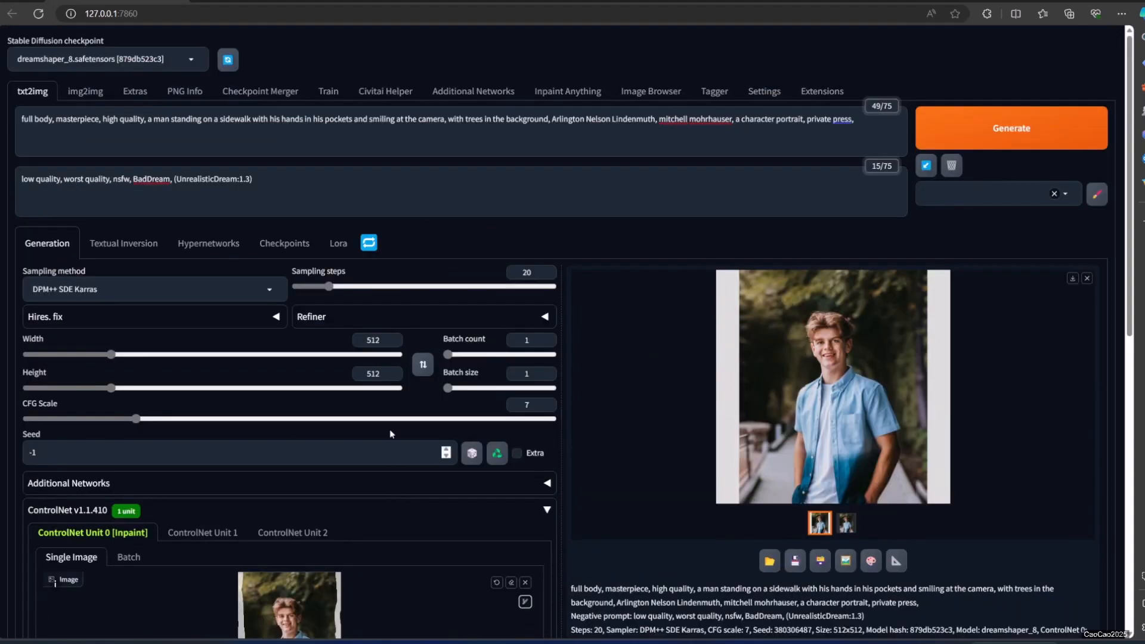
Regenerate the man's 512 × 512 portrait with the border mask and view the result enlarged.
click(1023, 121)
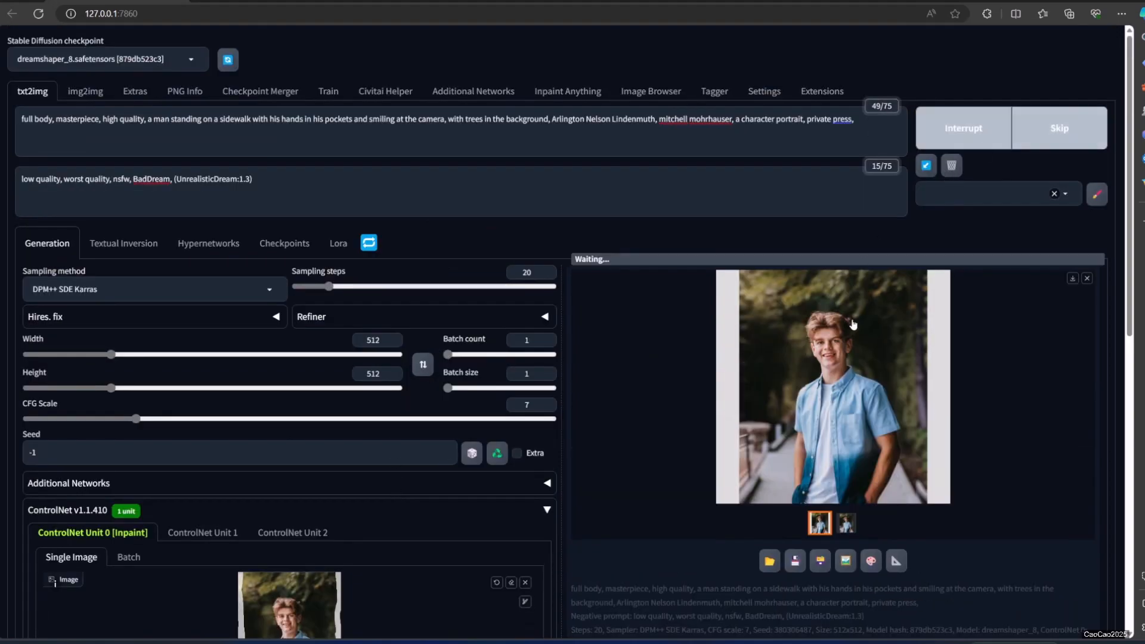
scroll(664, 475, down, 2)
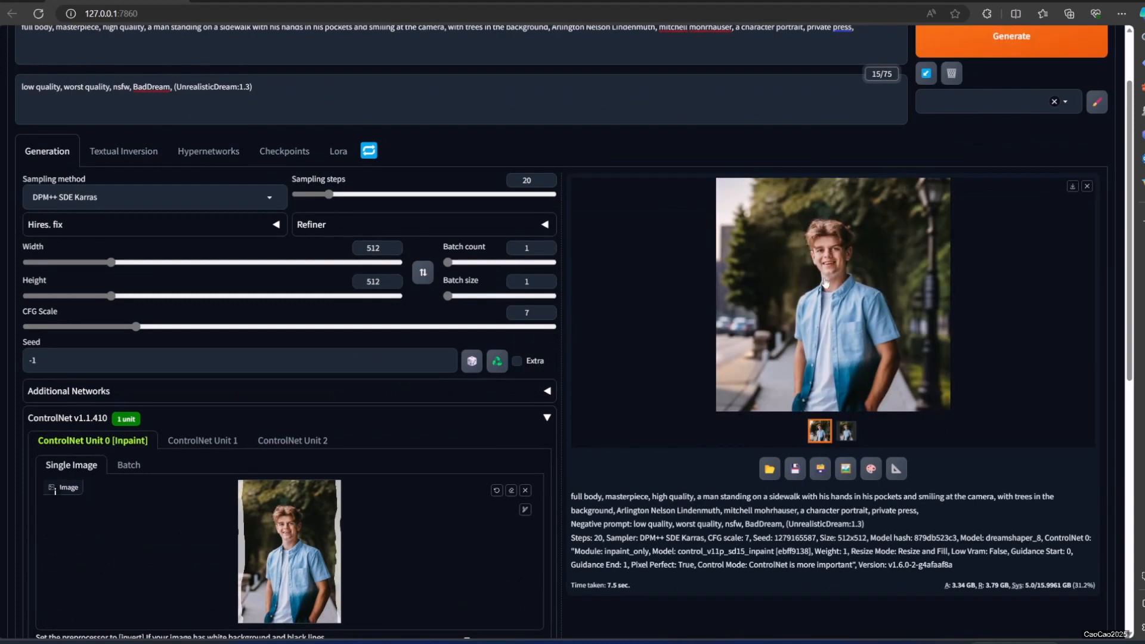
click(822, 298)
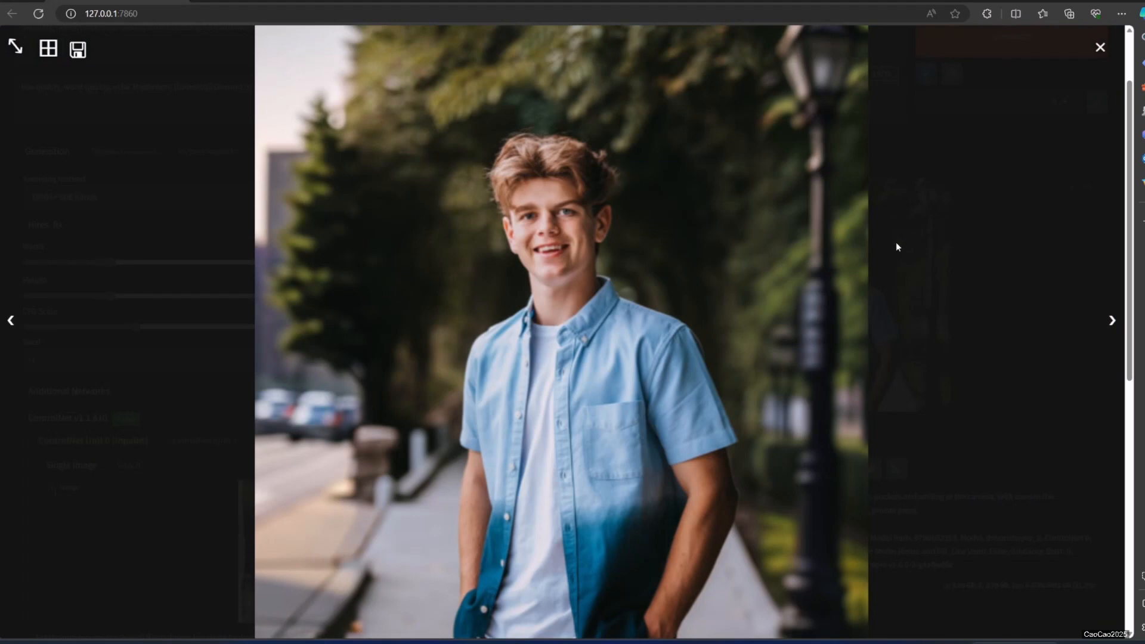
click(984, 457)
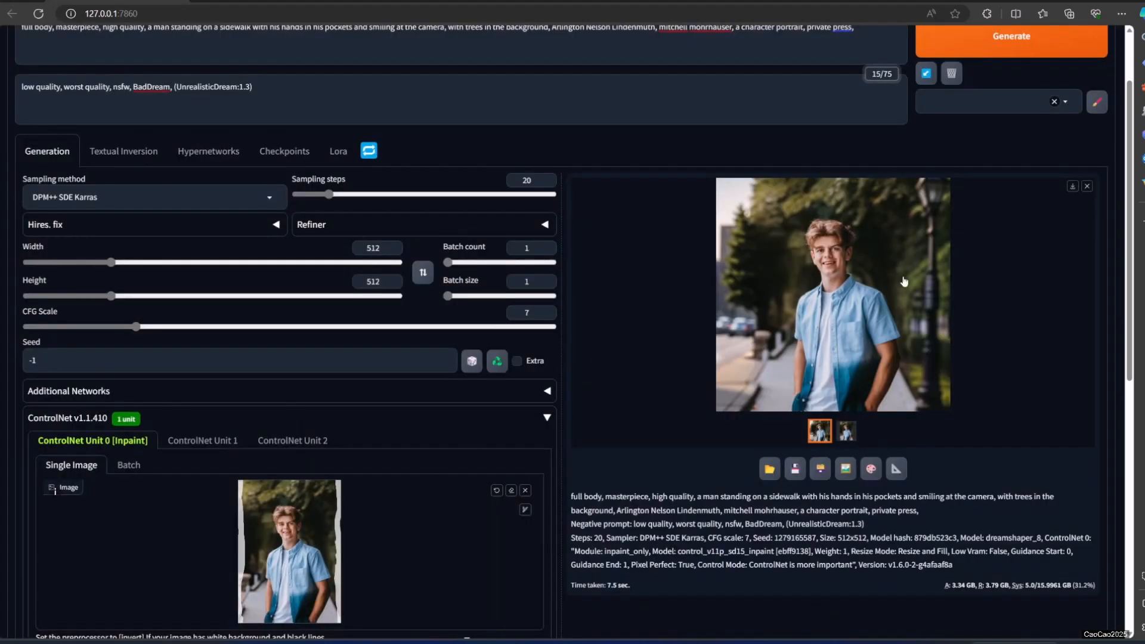
Load the widened portrait as the new ControlNet input image, set the output height to 1400, and generate the taller image.
drag(904, 282, 290, 537)
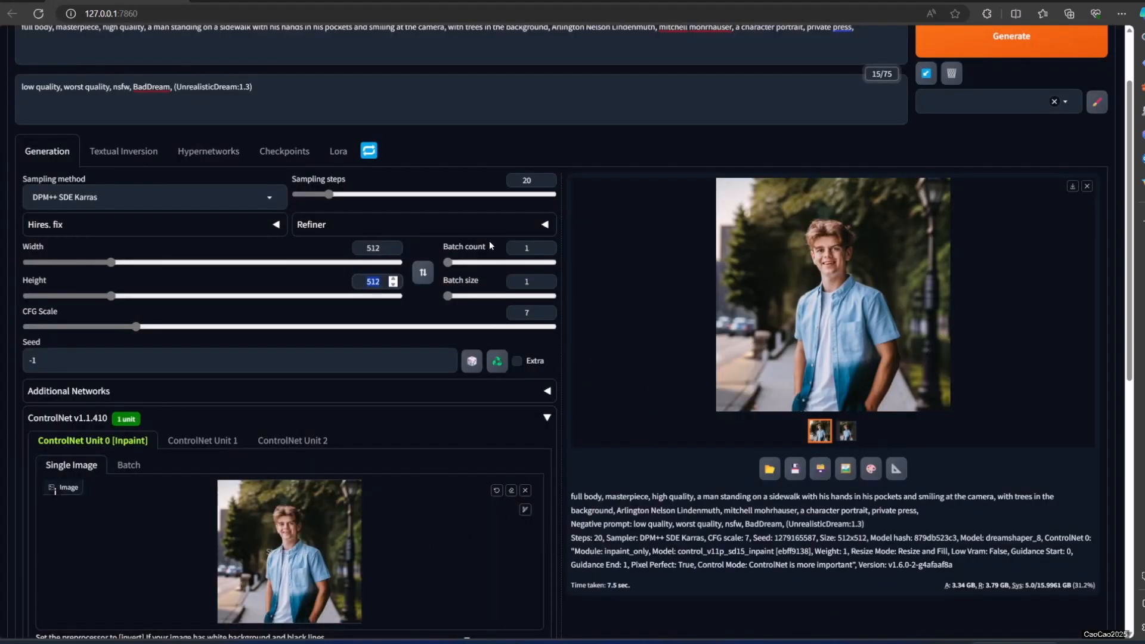
text(1400)
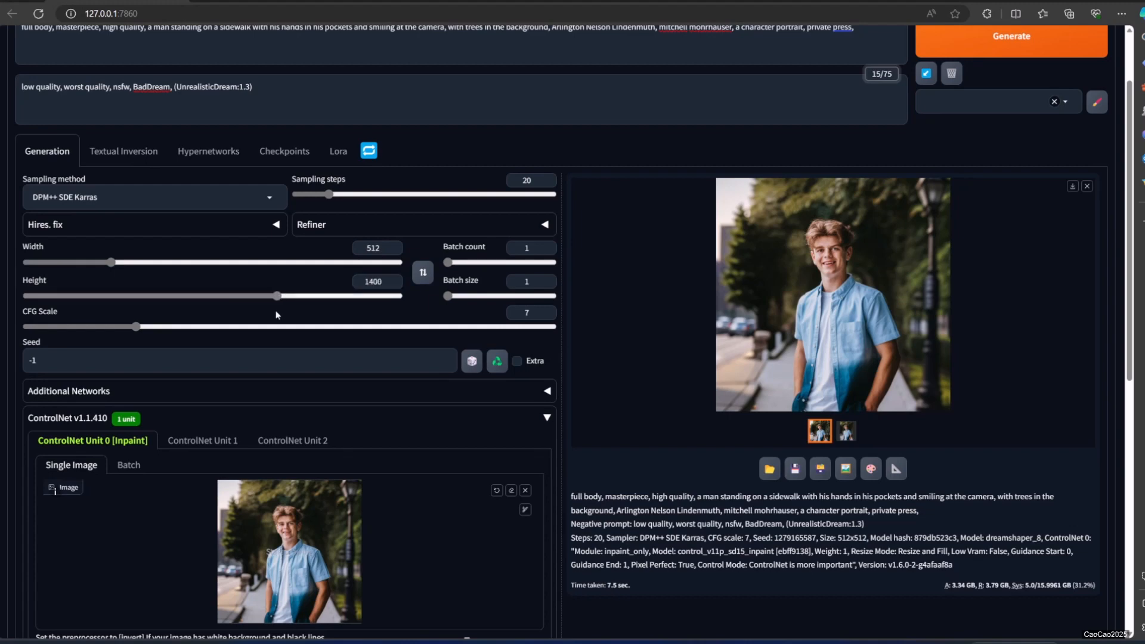
scroll(277, 310, up, 2)
click(975, 130)
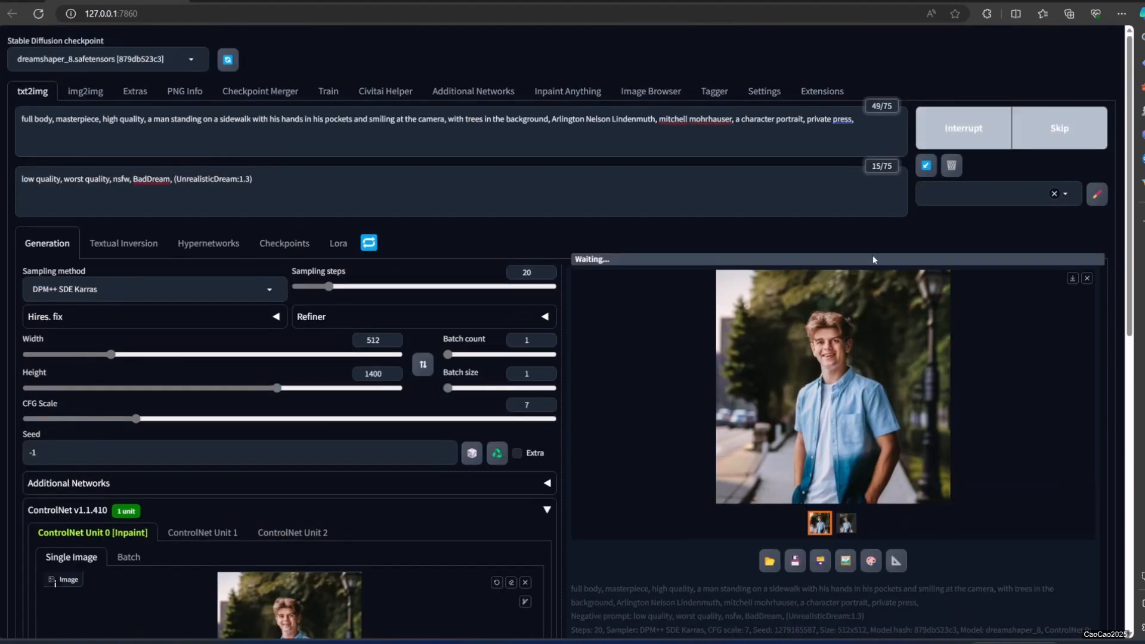
scroll(940, 286, down, 3)
scroll(850, 186, up, 2)
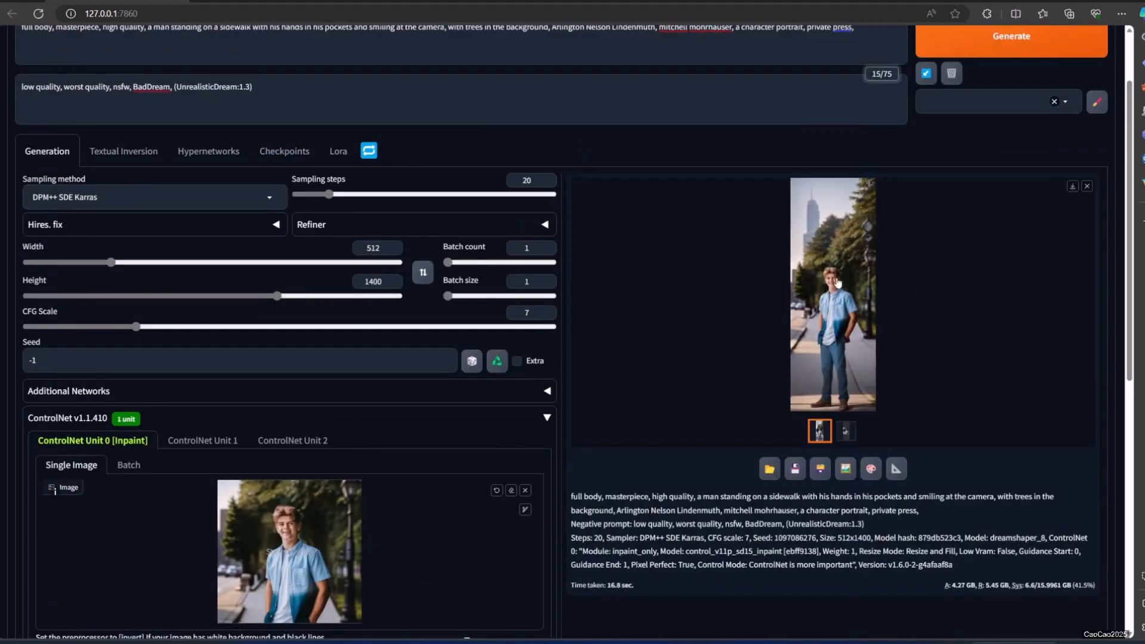
Examine the man's 512 × 1400 full-body result enlarged, checking the shirt and the hands.
click(845, 314)
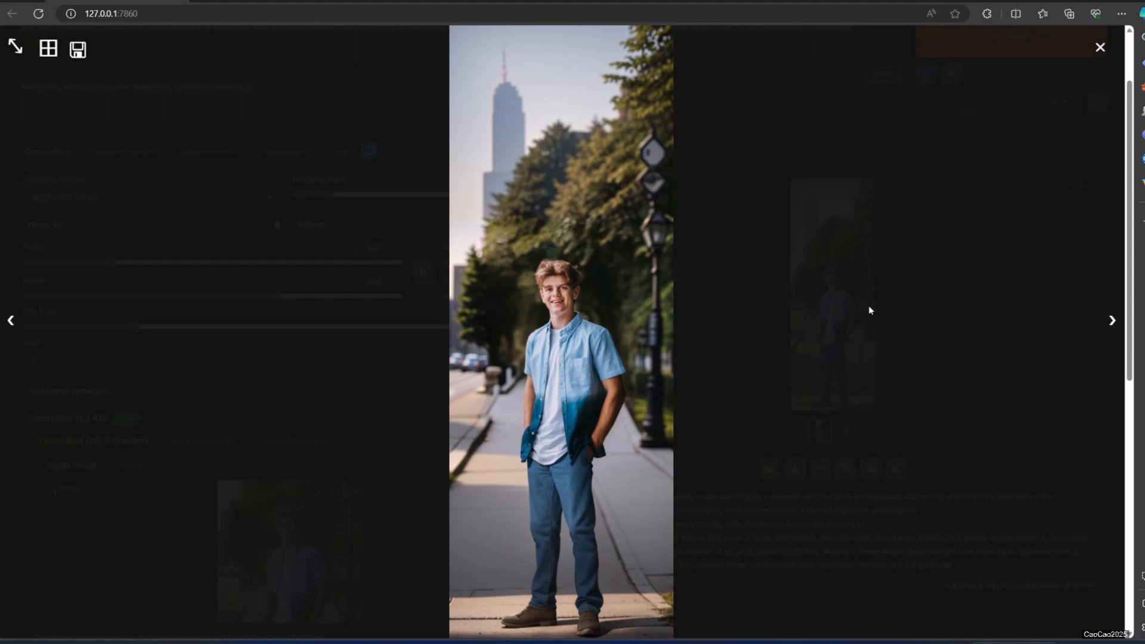
click(739, 307)
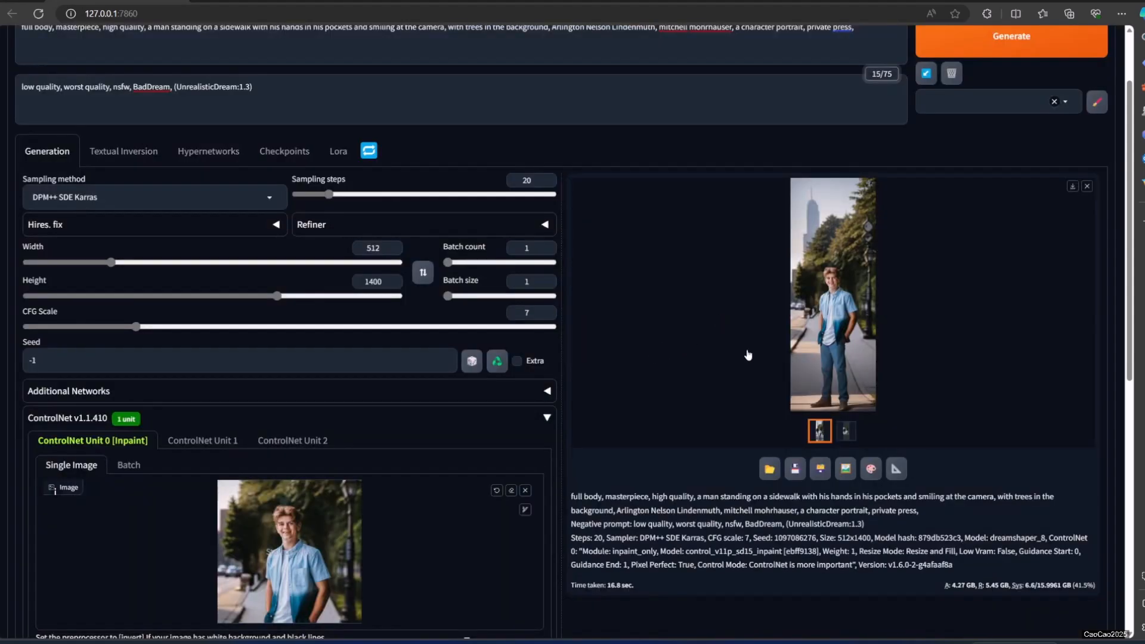
click(833, 337)
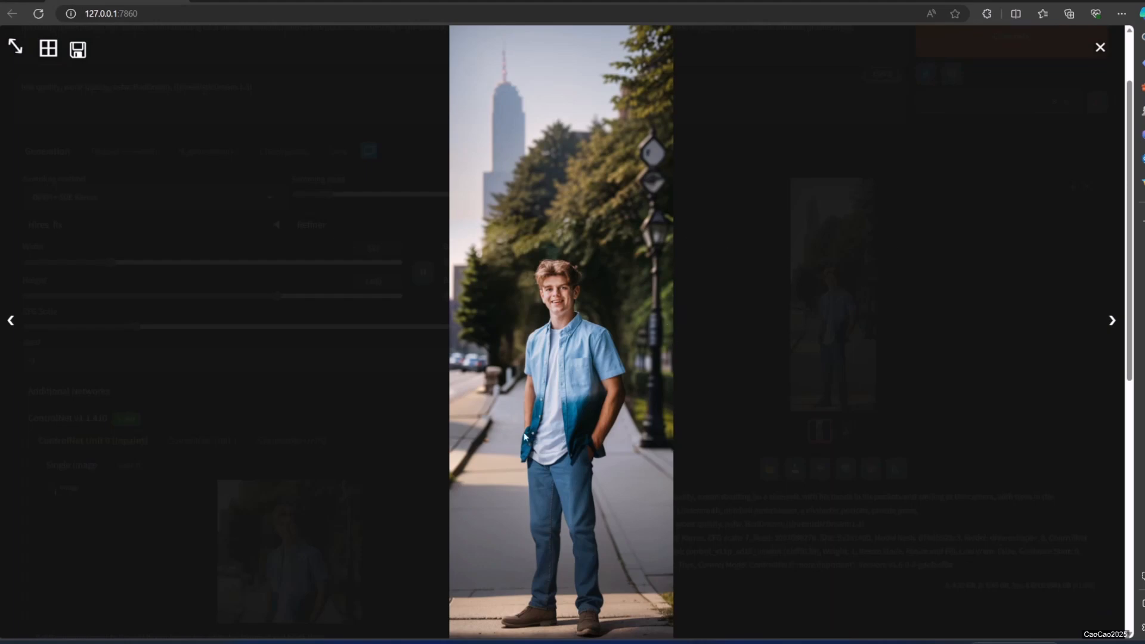
click(967, 230)
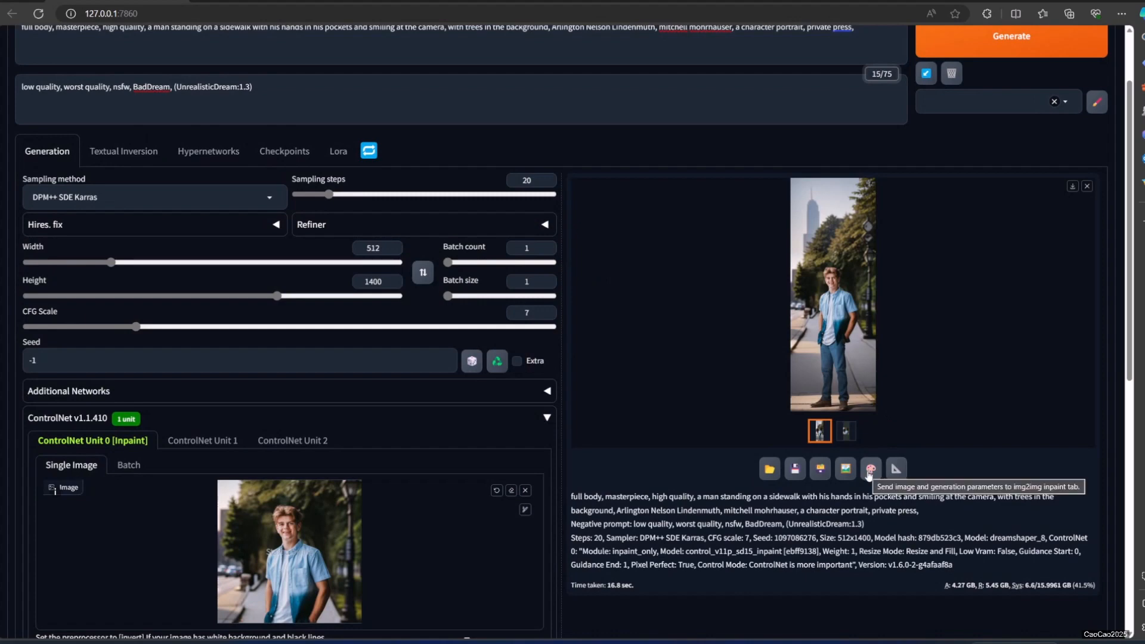
Send the full-body image to img2img Inpaint and paint a mask over the man's shirt.
click(871, 470)
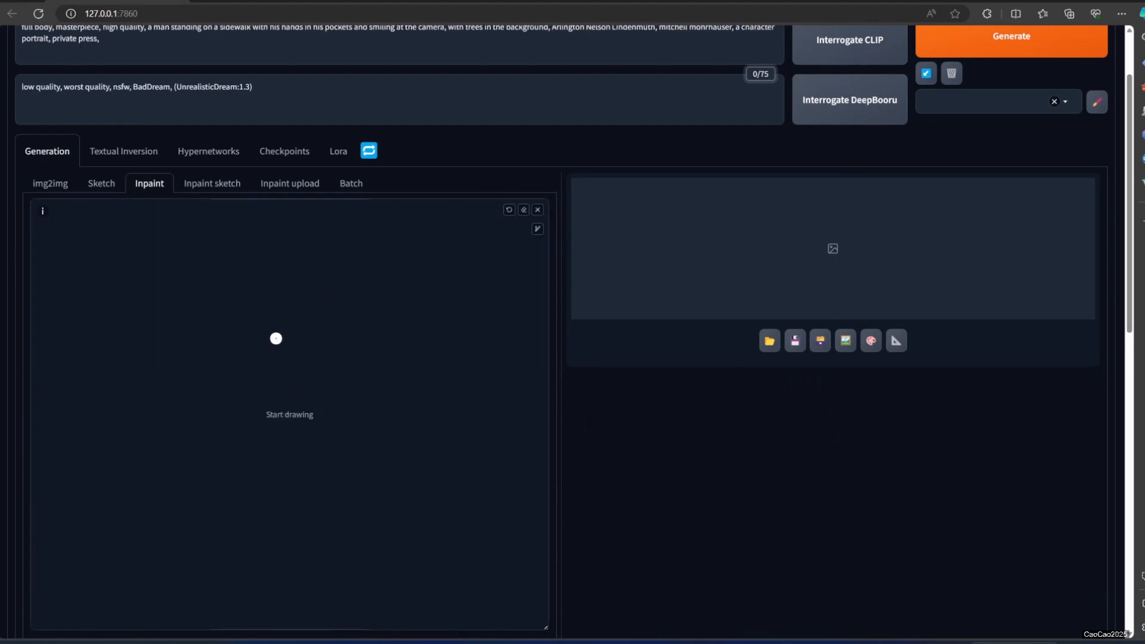
scroll(288, 339, down, 2)
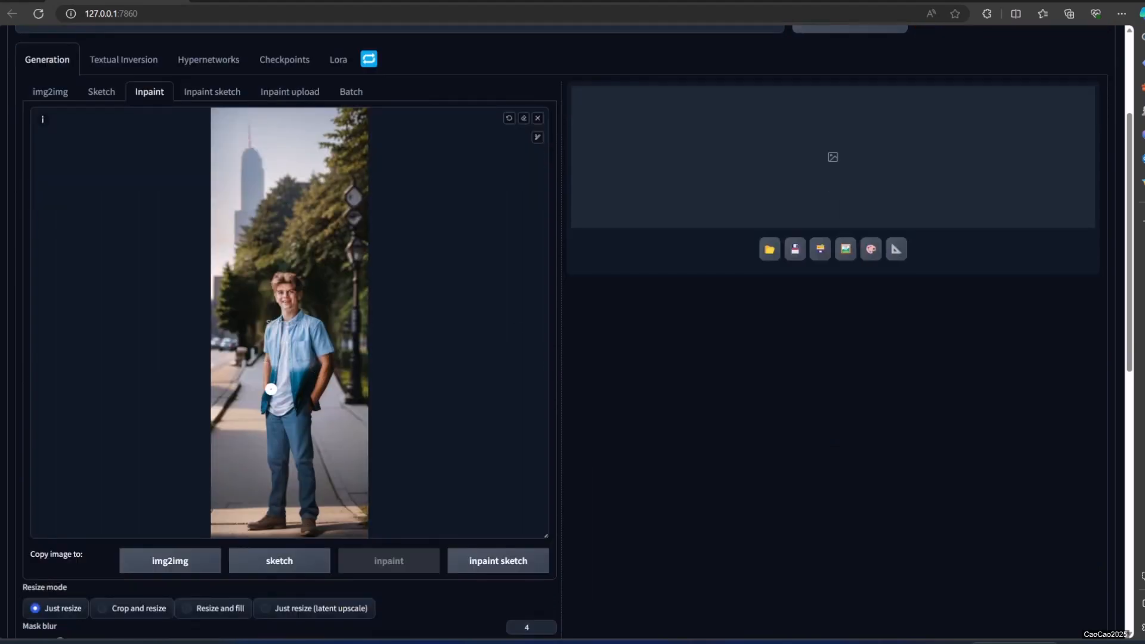
key(s)
drag(540, 400, 519, 452)
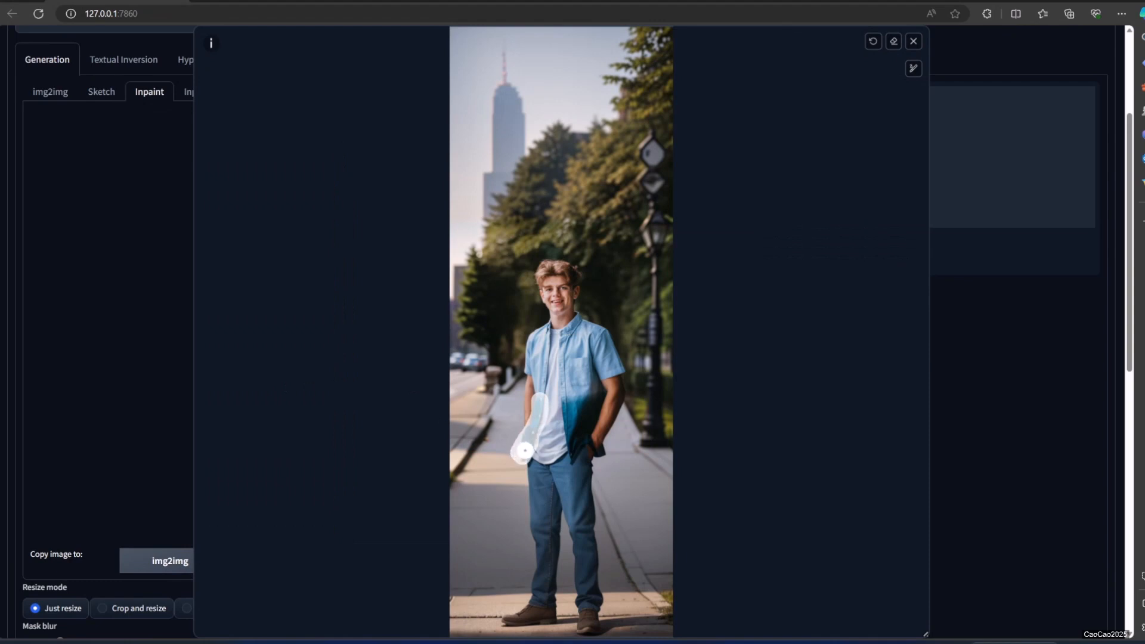
mouse_move(565, 402)
mouse_down()
mouse_move(581, 442)
mouse_move(571, 445)
mouse_move(593, 430)
mouse_up()
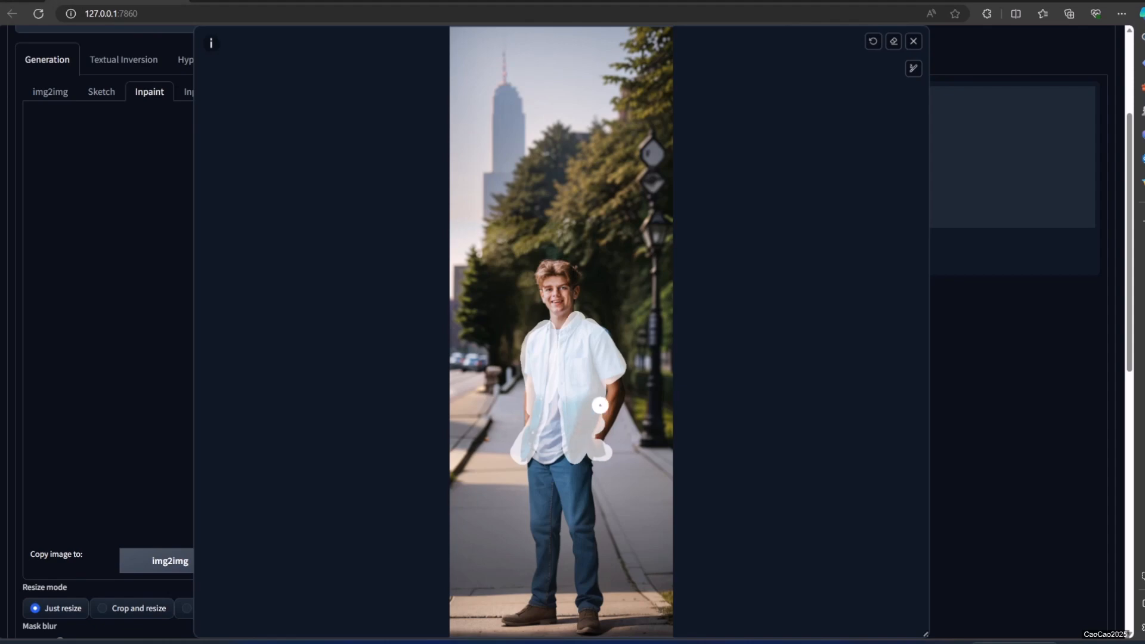
key(s)
scroll(595, 375, up, 3)
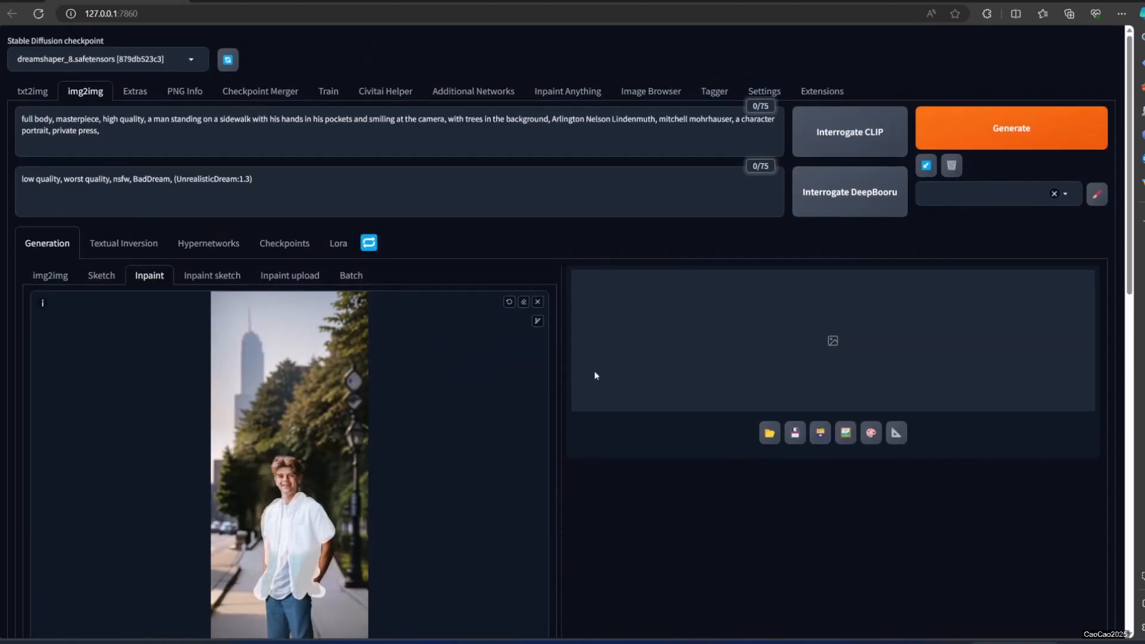
Set the inpaint resizing to Resize by at scale 1 and the sampling method to DPM++ SDE Karras.
scroll(79, 141, down, 12)
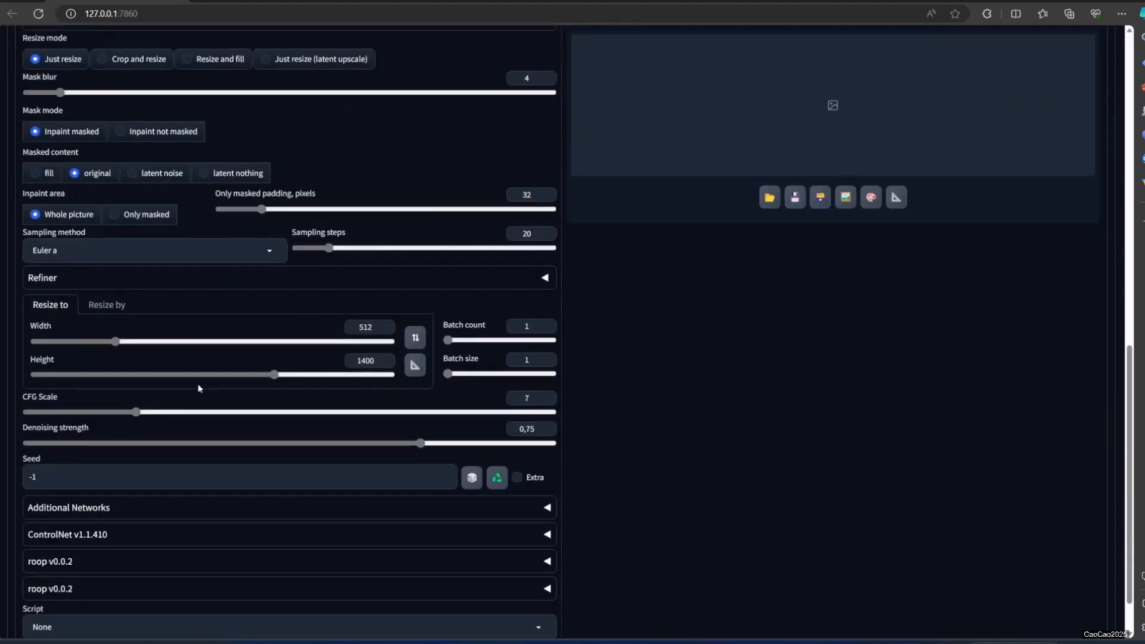
click(111, 303)
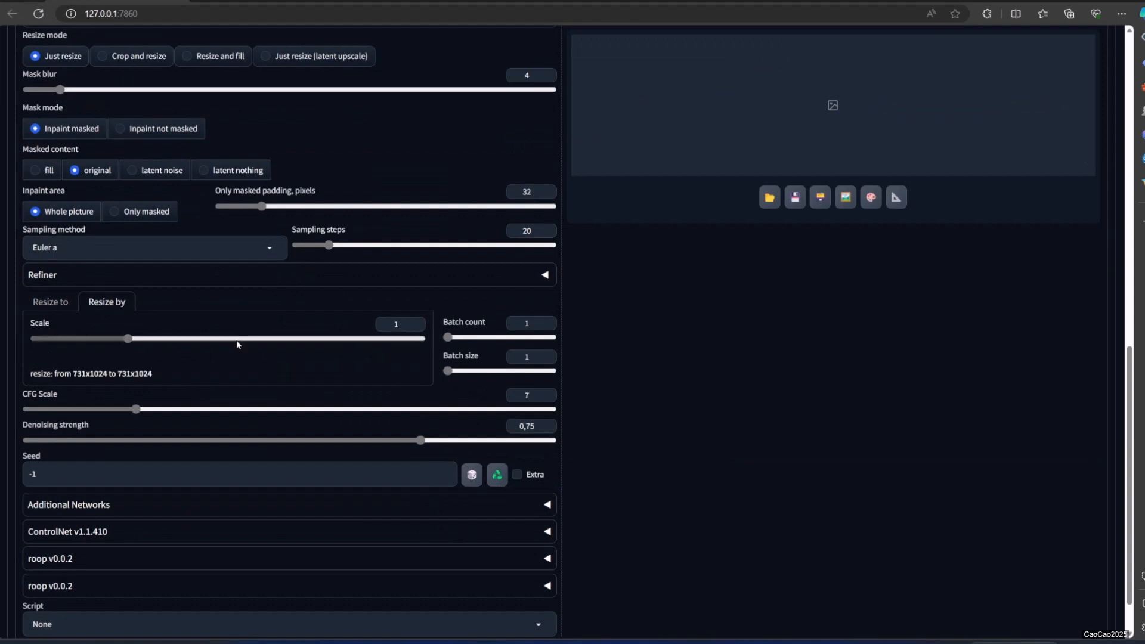
scroll(132, 368, up, 5)
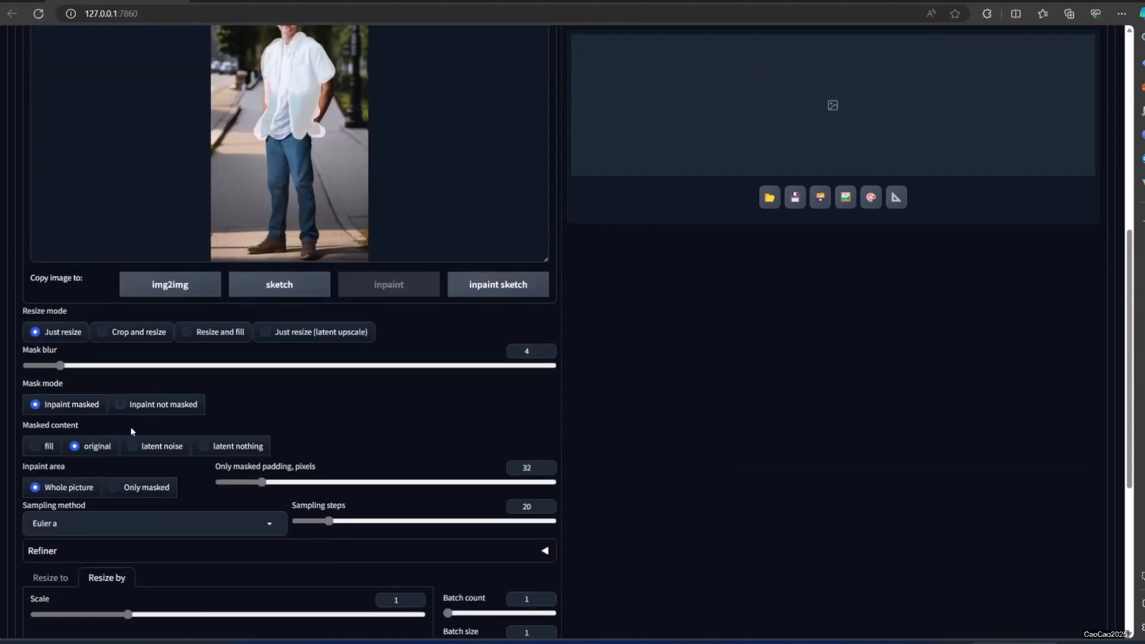
scroll(137, 461, down, 2)
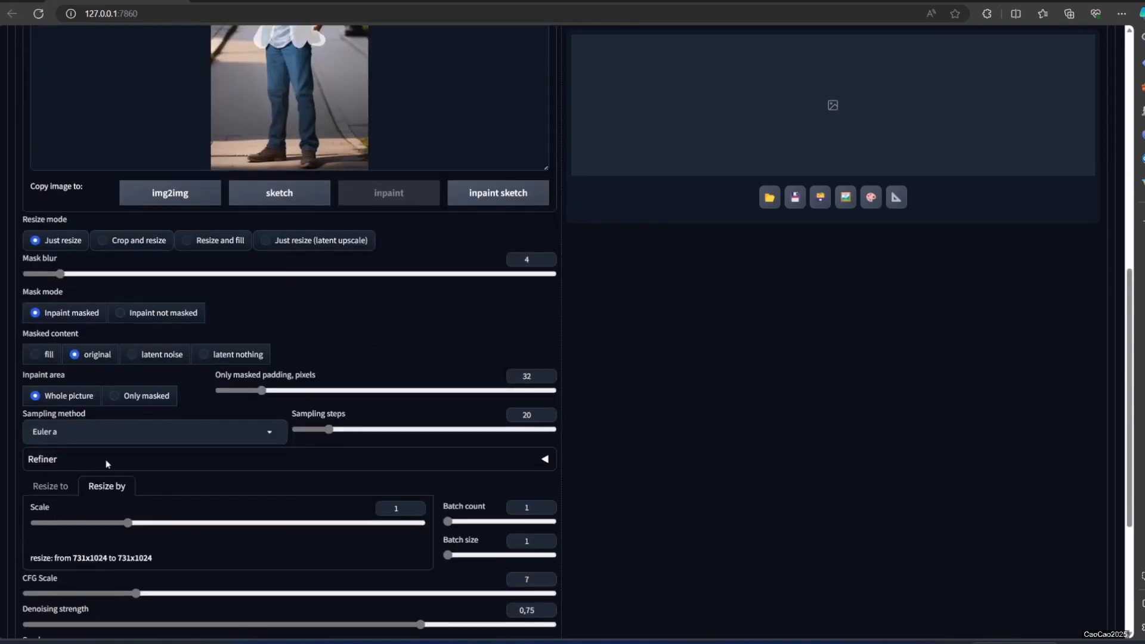
click(113, 432)
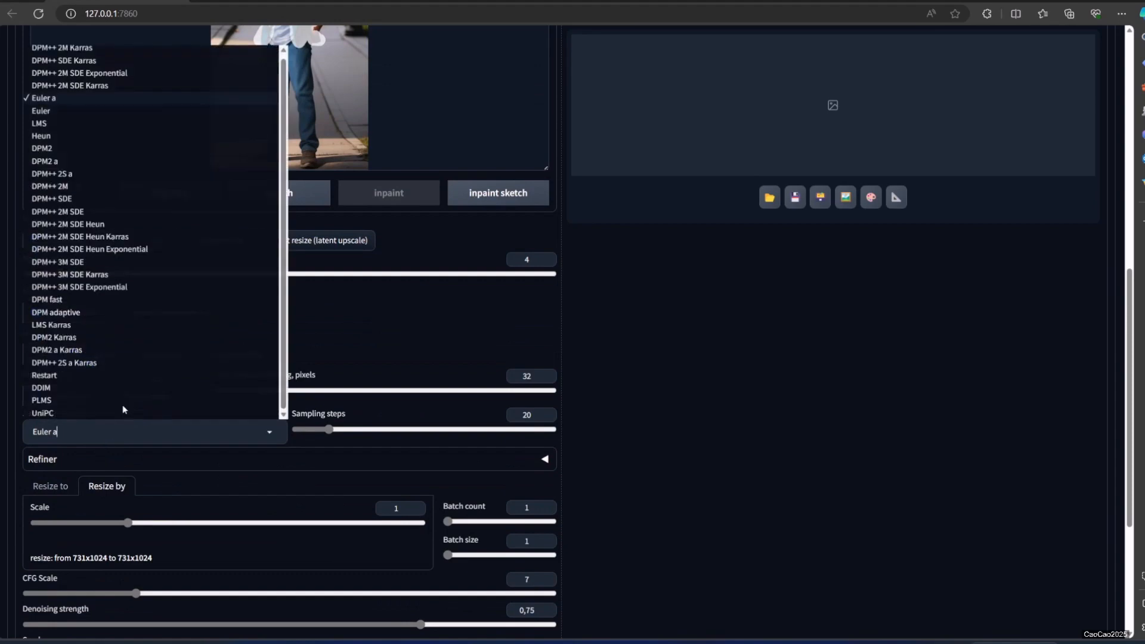
click(66, 64)
scroll(793, 558, up, 9)
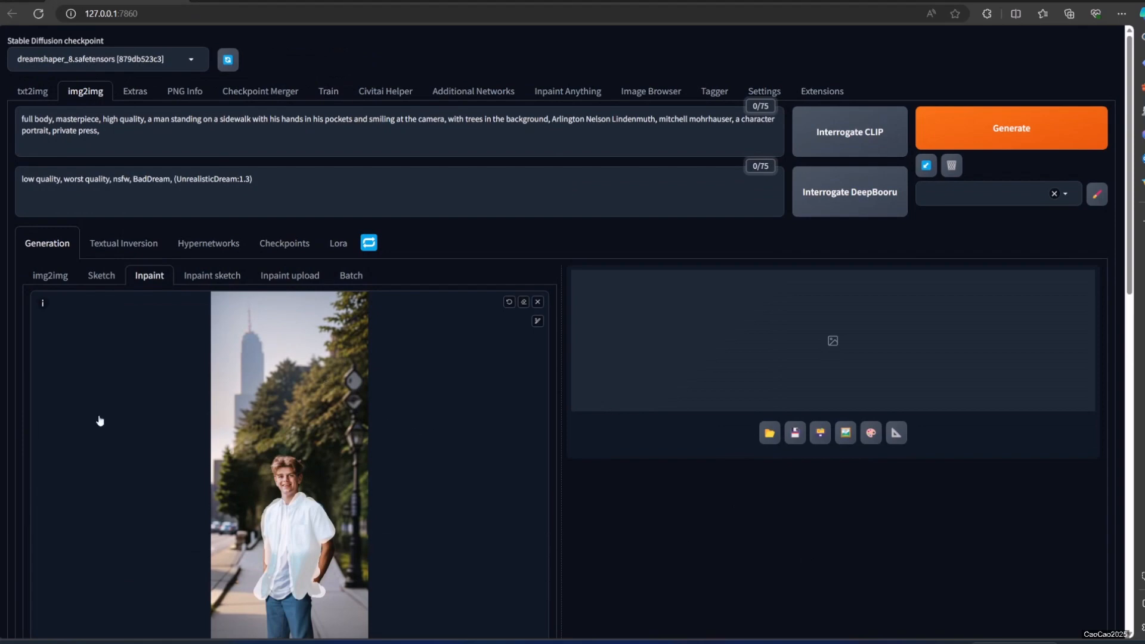
Replace the img2img prompt with "blue sky shirt," and generate the inpainted shirt.
click(140, 135)
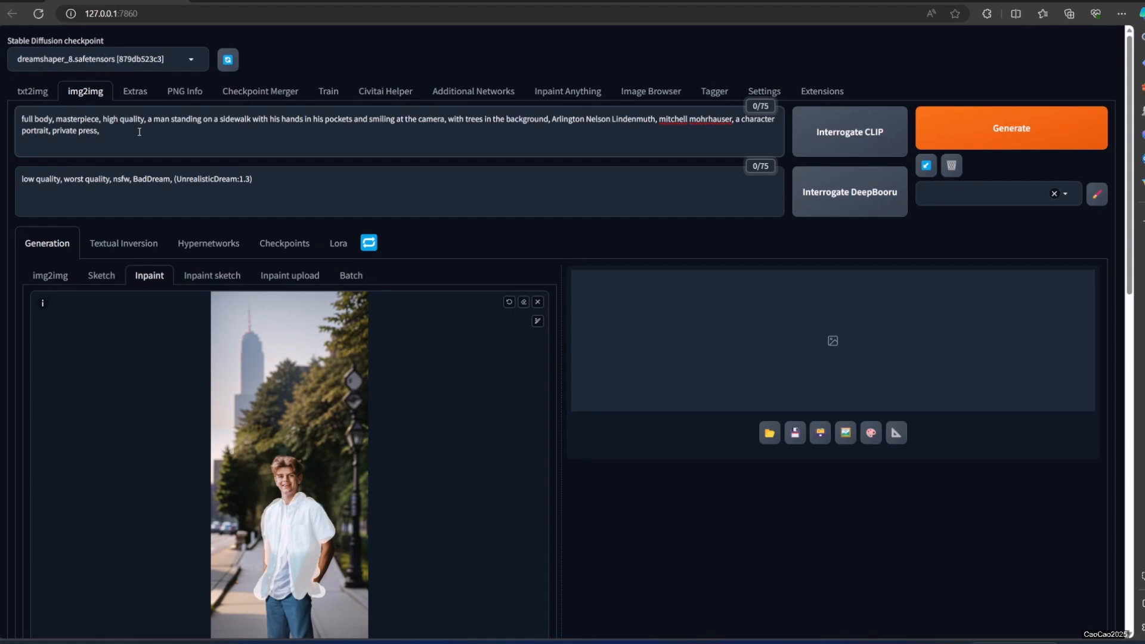
key(ctrl+a)
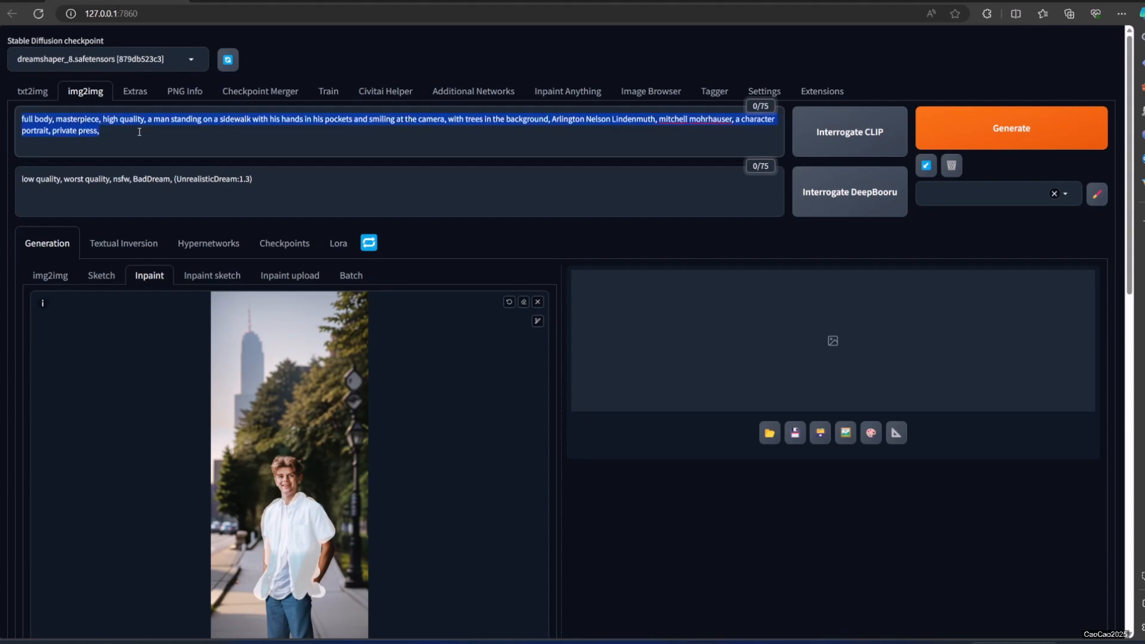
text(navy)
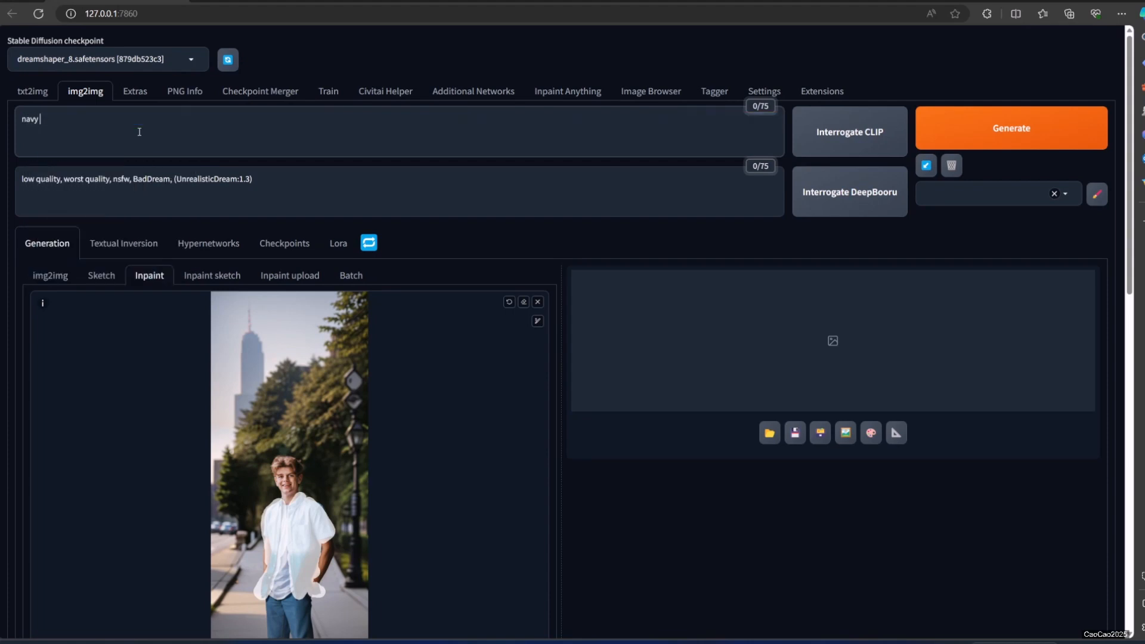
text( cloth,)
key(ctrl+shift+Right)
text(blue sky)
text(hirt)
key(ctrl+Left)
key(Delete)
text(s)
key(Delete)
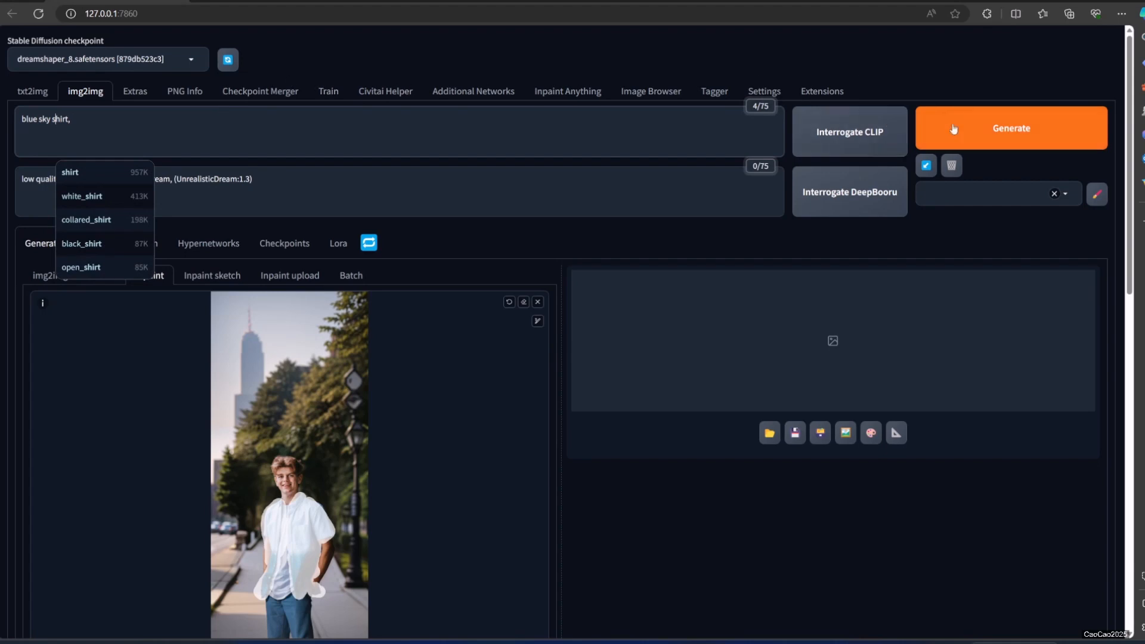
click(983, 134)
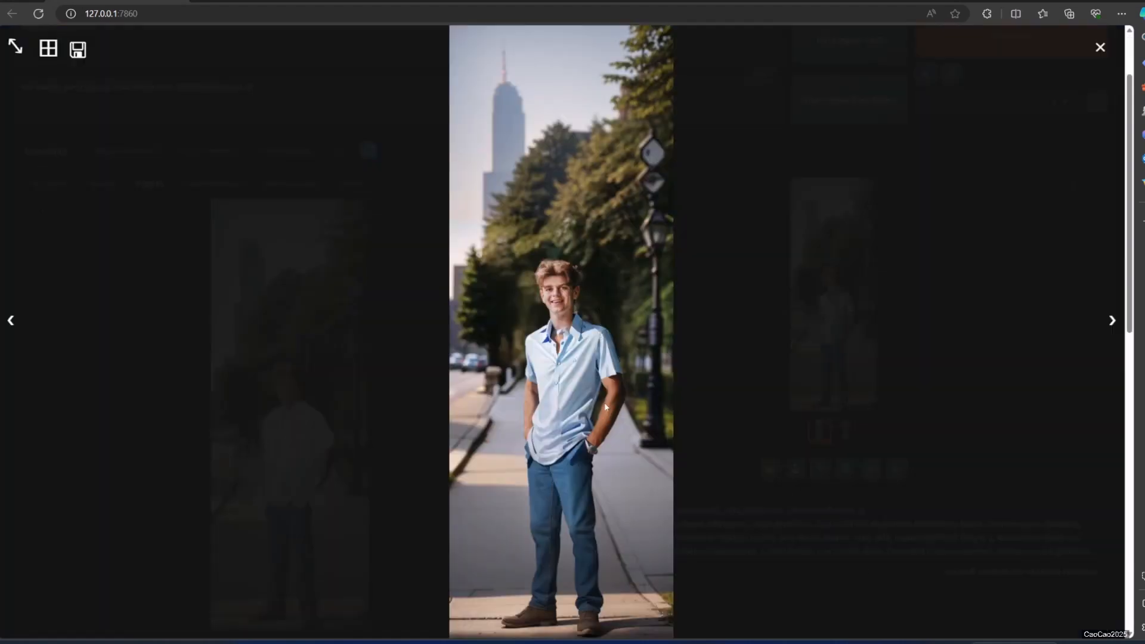
Close the enlarged shirt result and view the man's earlier full-body image in txt2img for comparison.
click(826, 564)
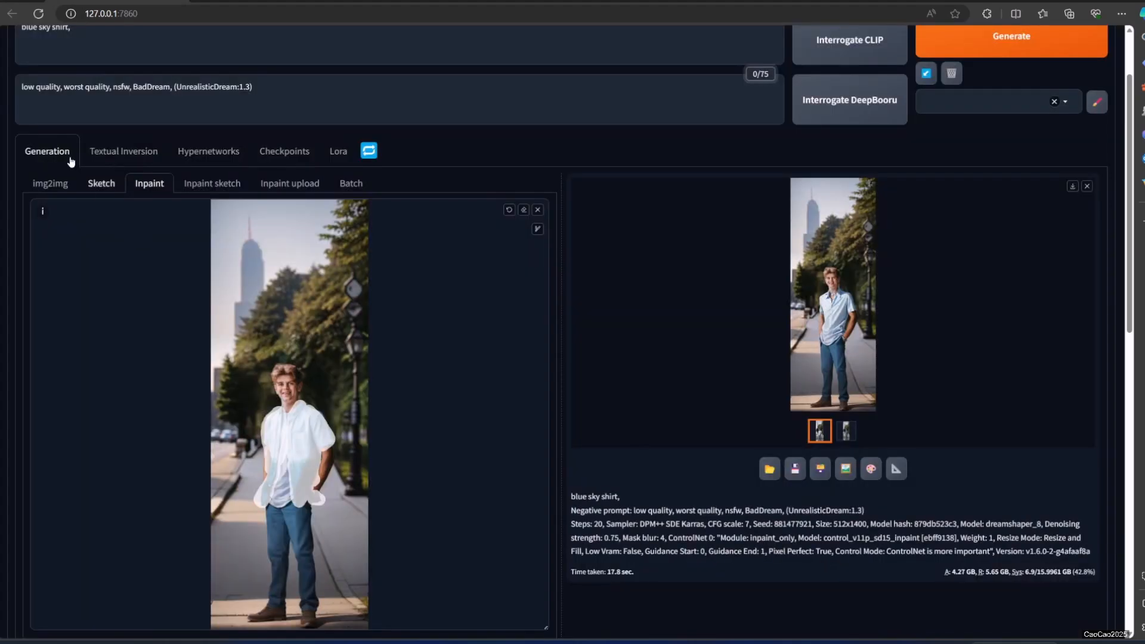
scroll(71, 167, up, 2)
click(44, 93)
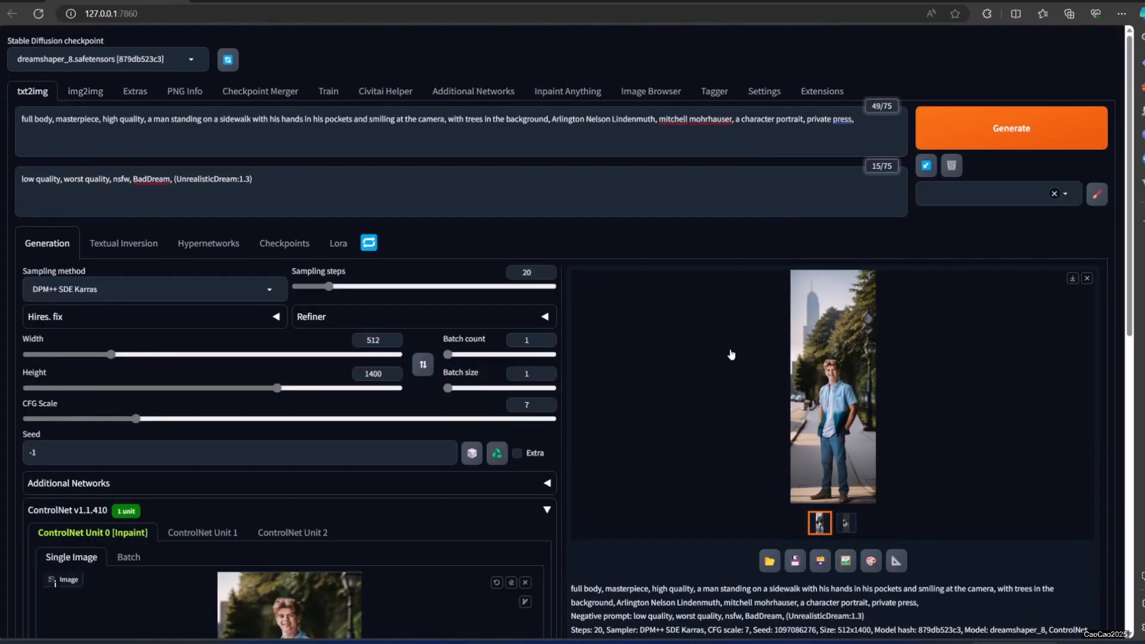
click(829, 389)
right_click(595, 305)
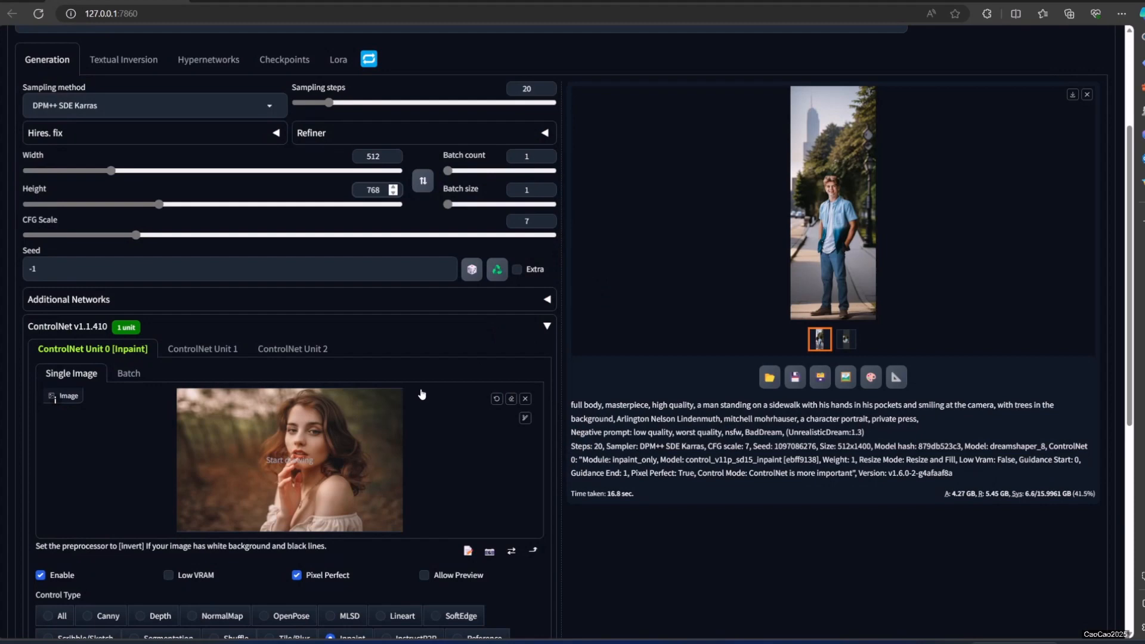
Generate a 512 × 768 vertical extension of the woman-in-the-woods portrait in txt2img and view the result enlarged.
scroll(422, 394, up, 3)
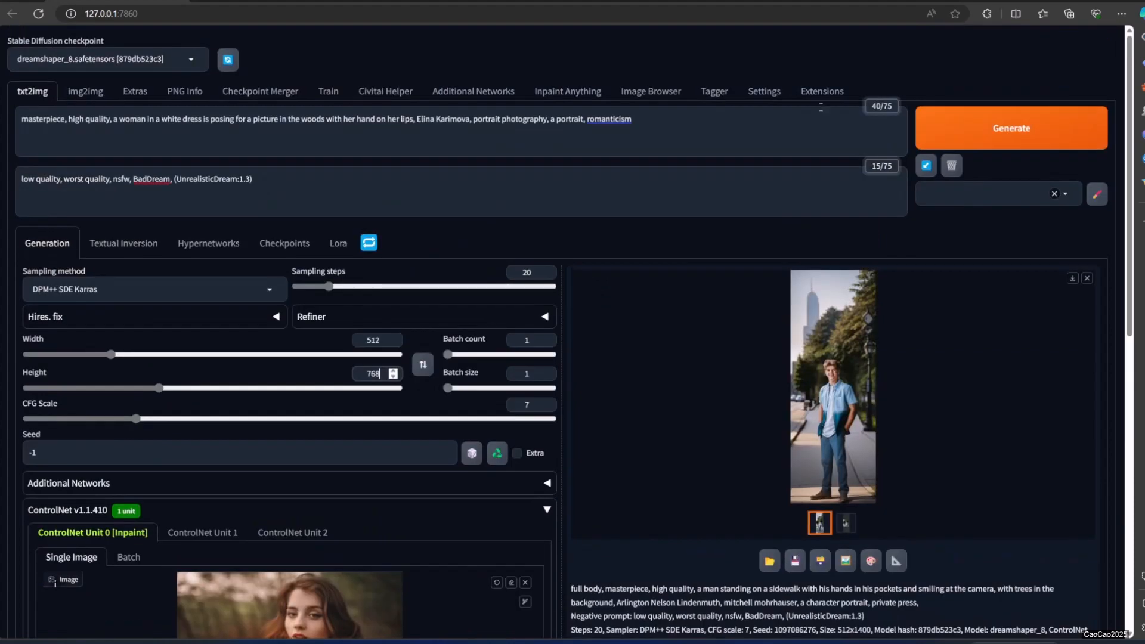
click(951, 117)
scroll(475, 316, down, 2)
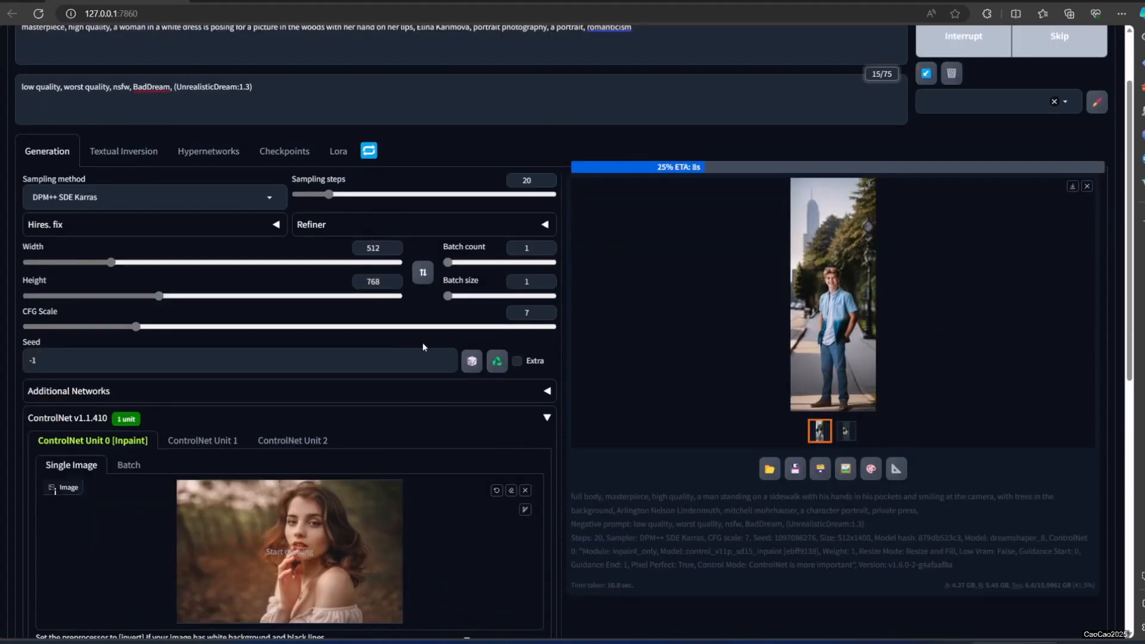
click(898, 338)
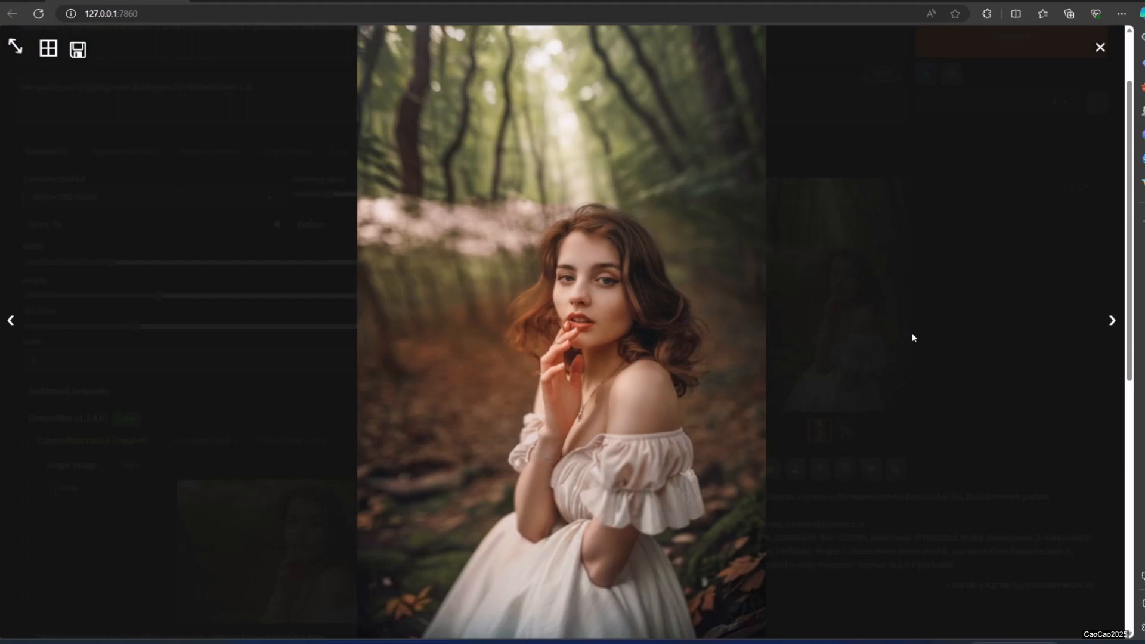
click(913, 337)
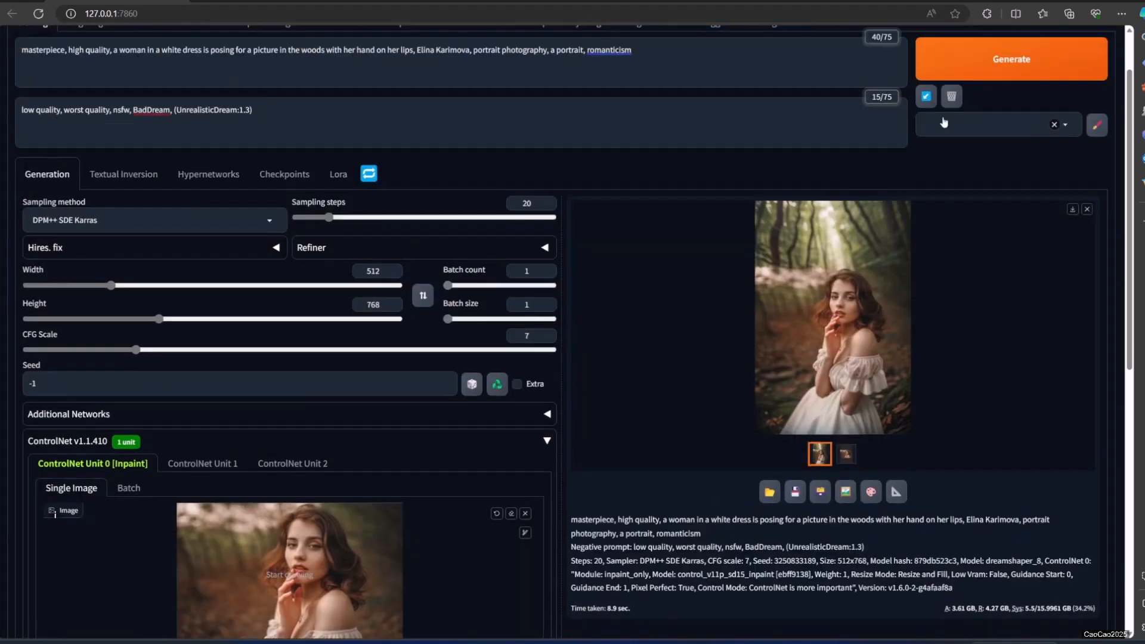
Generate another variation of the woman's extended portrait with the same settings and examine it enlarged.
scroll(913, 298, up, 2)
click(949, 123)
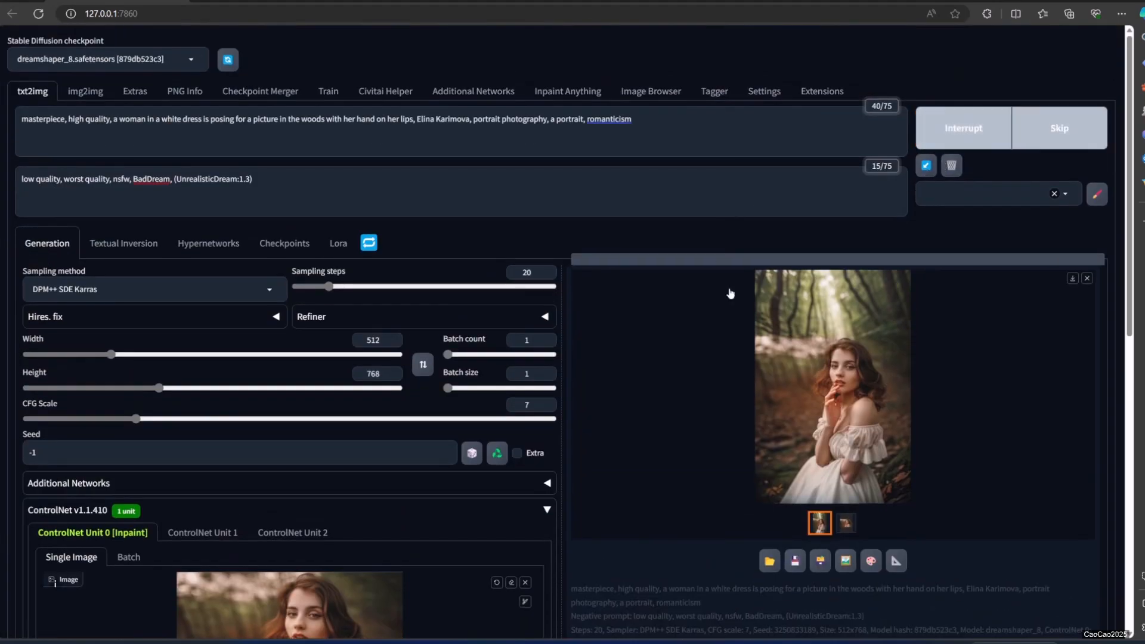
scroll(753, 328, down, 2)
scroll(809, 375, down, 6)
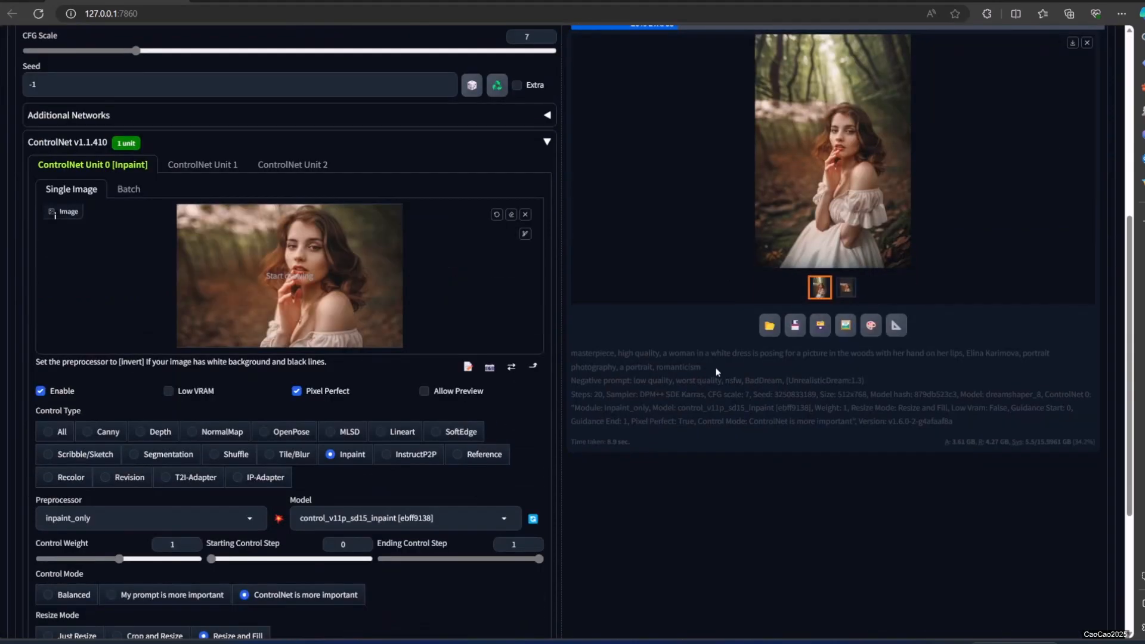
scroll(716, 367, up, 2)
scroll(755, 266, up, 3)
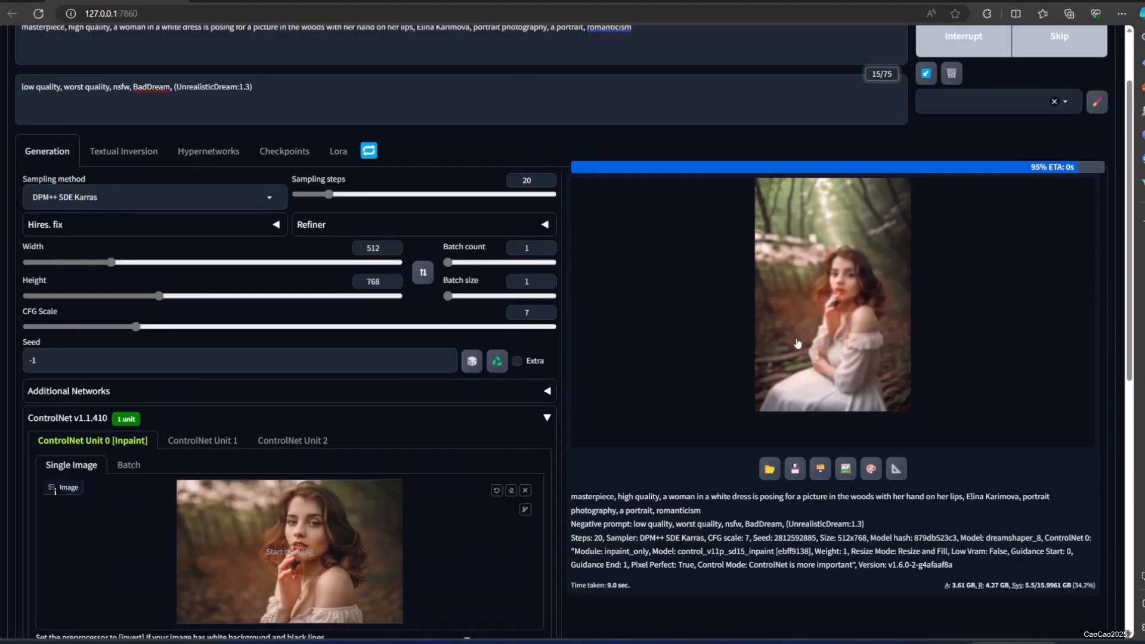
click(800, 343)
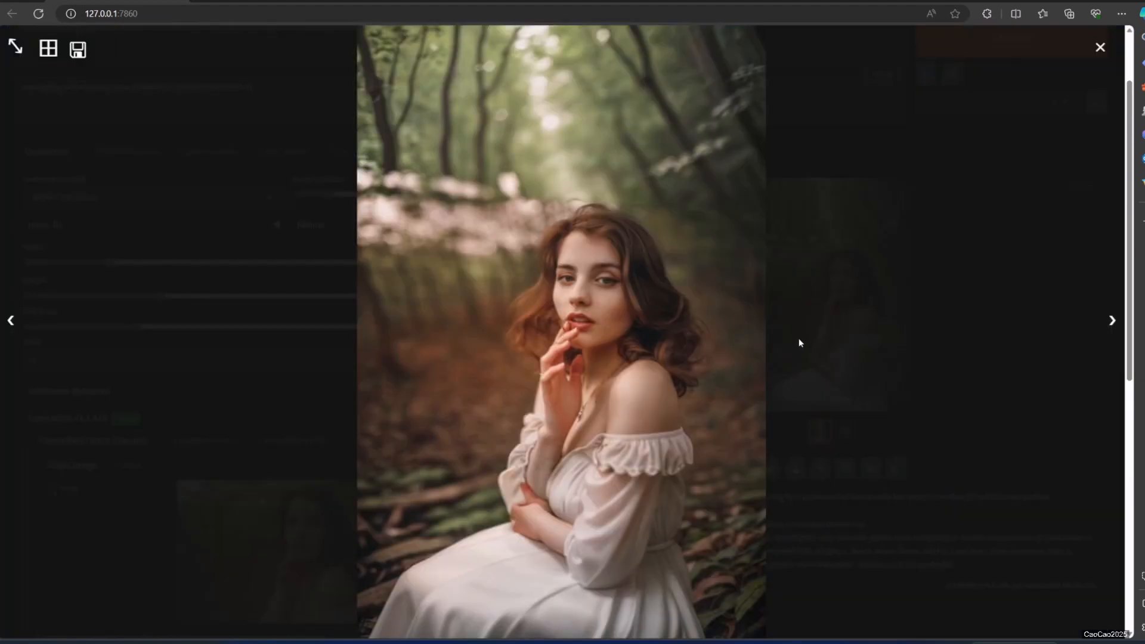
click(800, 340)
Generate a third version of the woman's vertical portrait and inspect her dress and the forest background enlarged.
click(950, 55)
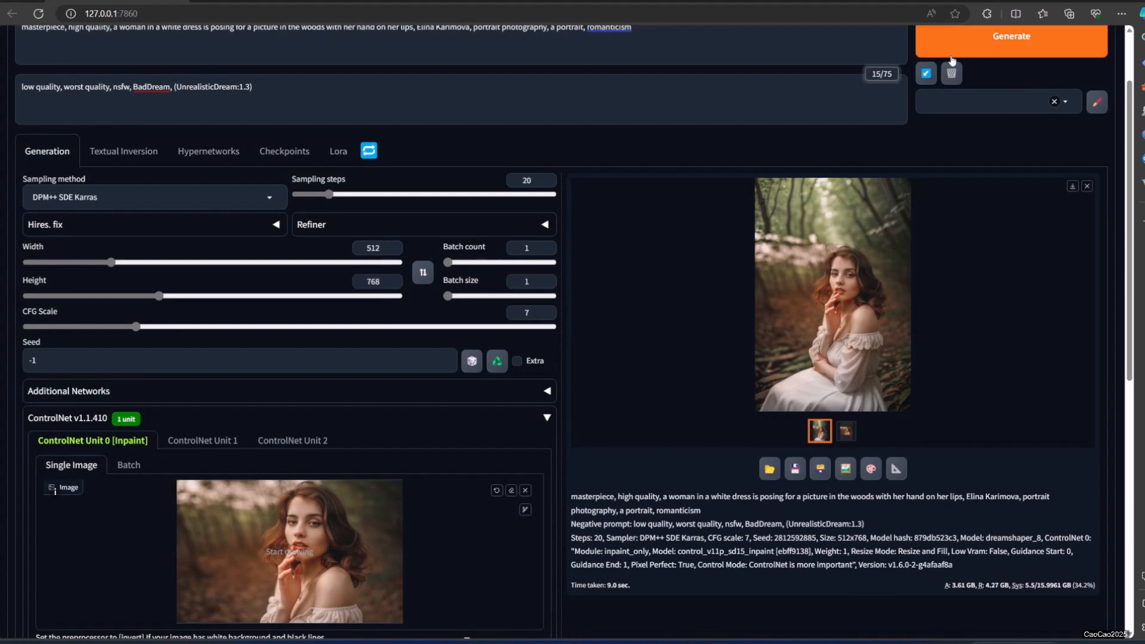
scroll(773, 258, down, 5)
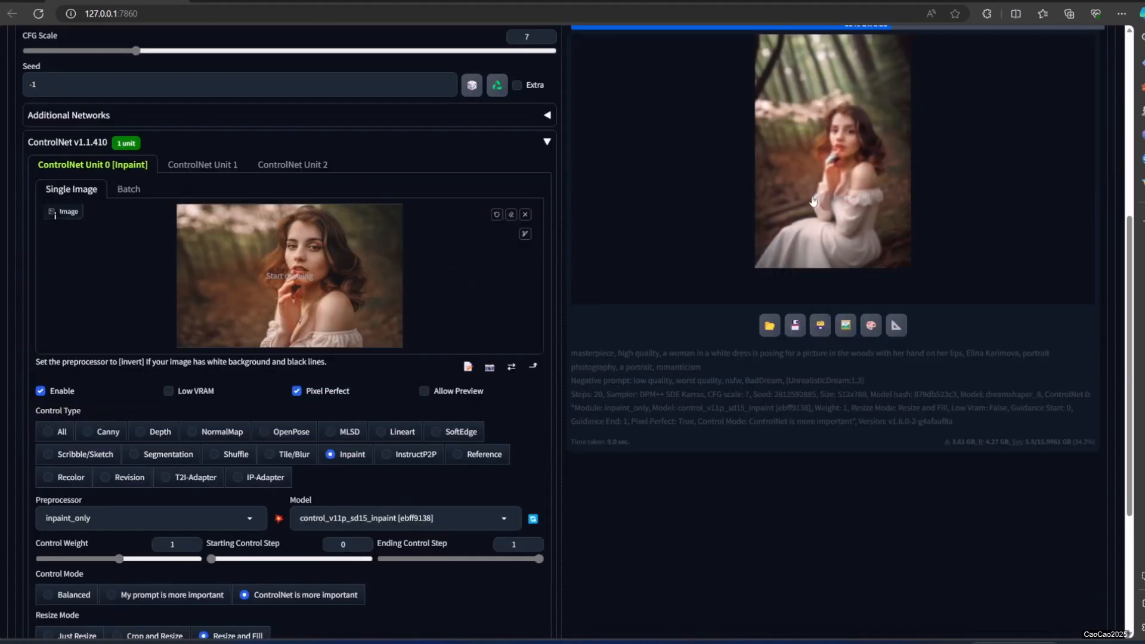
click(868, 190)
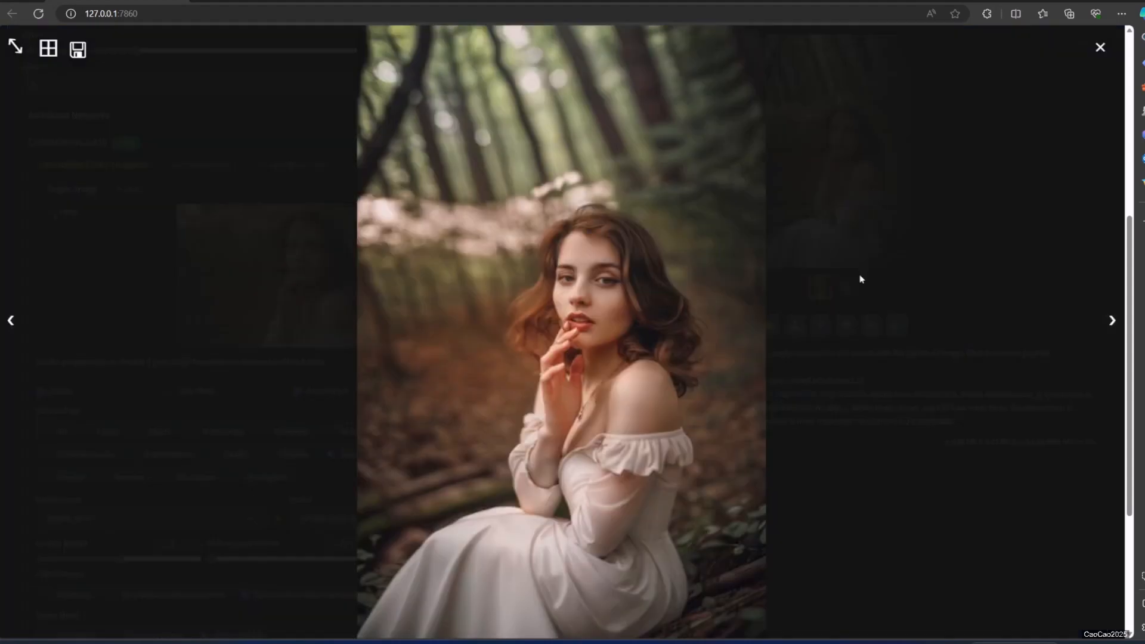
scroll(859, 277, down, 2)
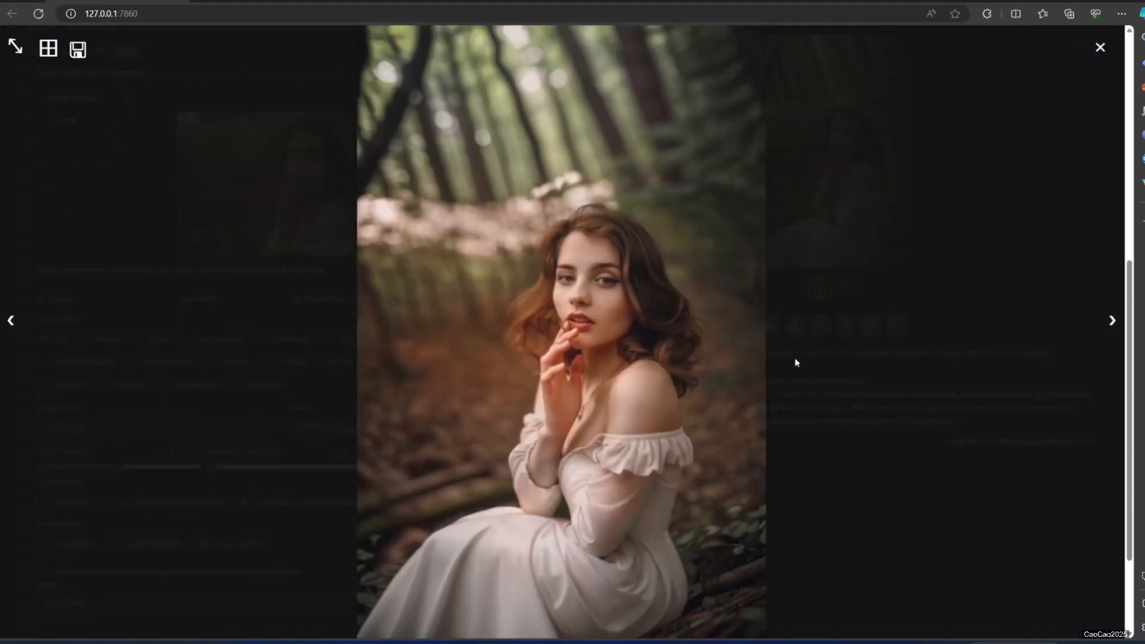
click(863, 505)
scroll(835, 520, up, 3)
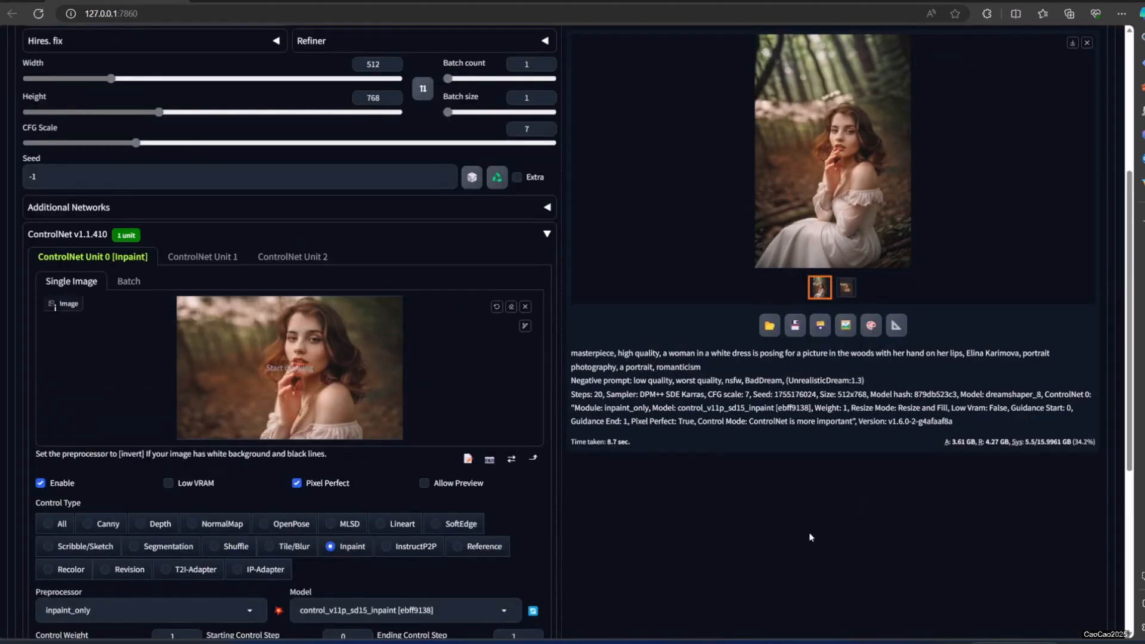
scroll(810, 537, up, 4)
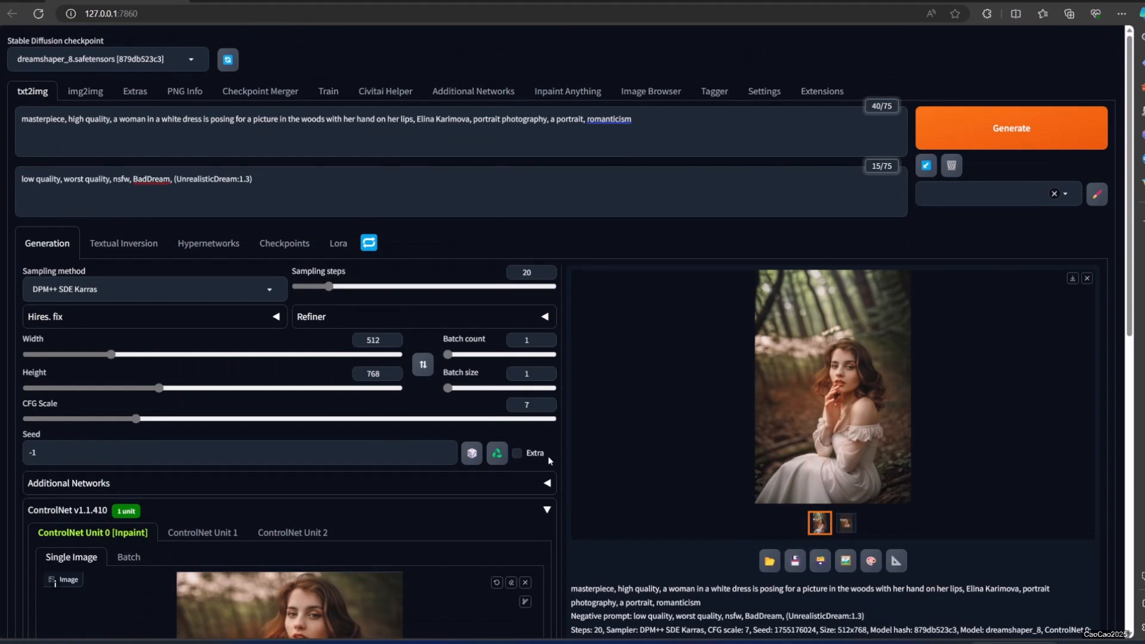
scroll(549, 457, down, 3)
scroll(550, 457, down, 3)
scroll(553, 452, up, 5)
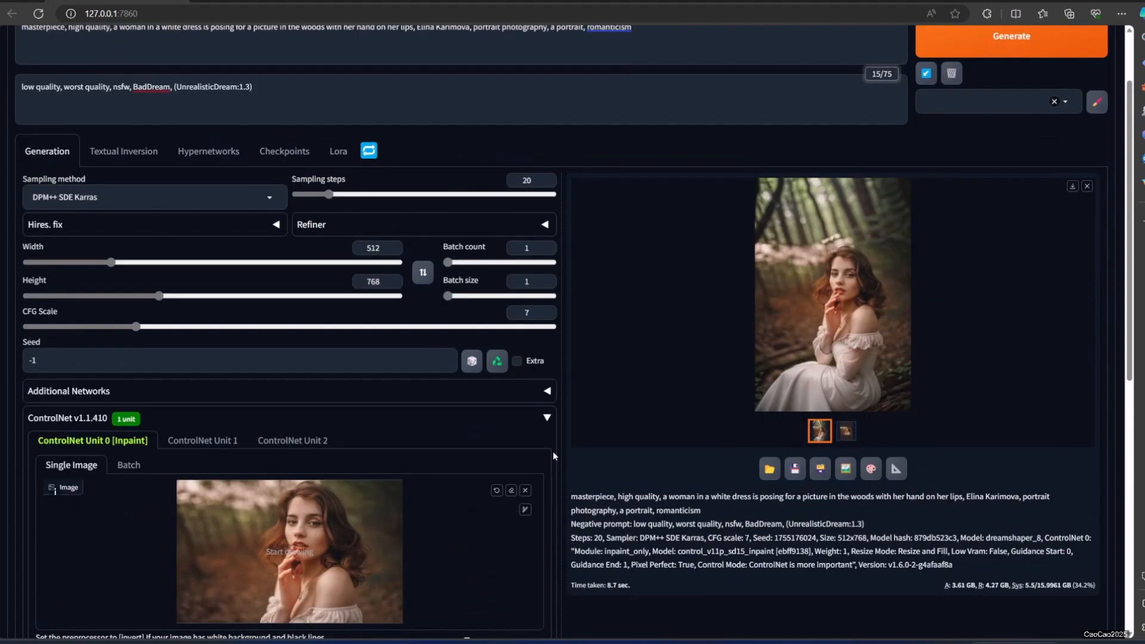
scroll(482, 460, down, 2)
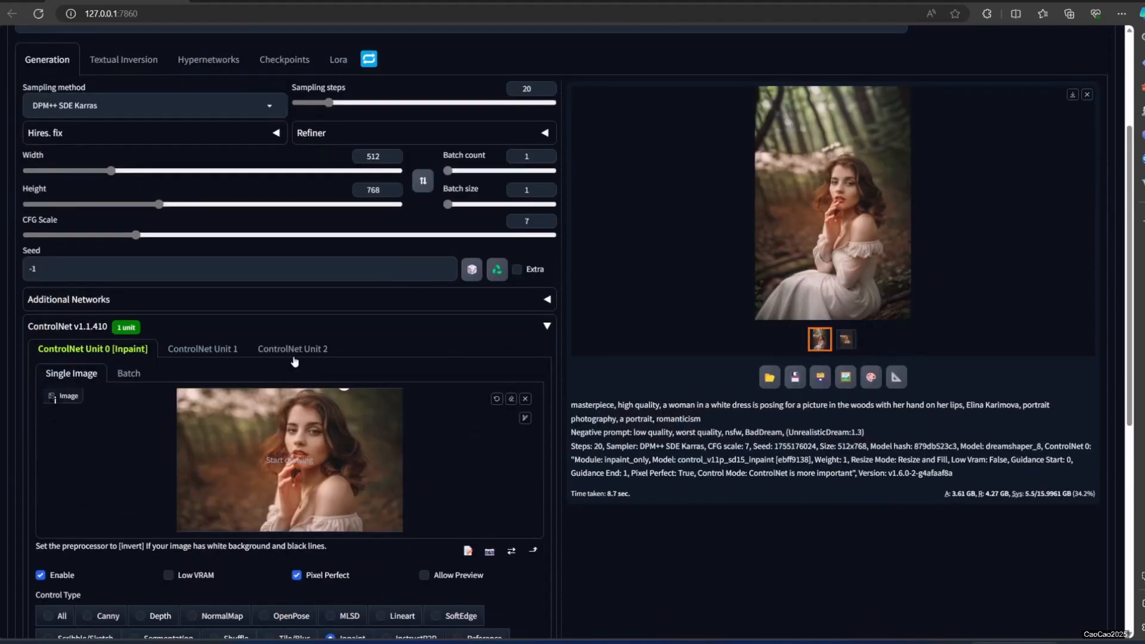
scroll(294, 362, up, 3)
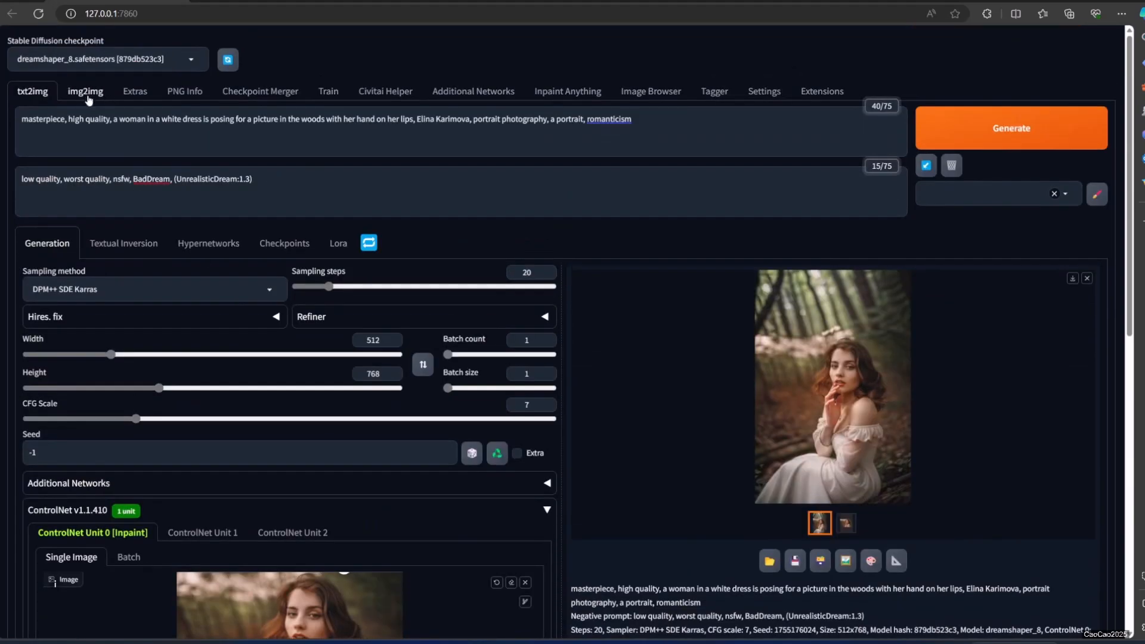